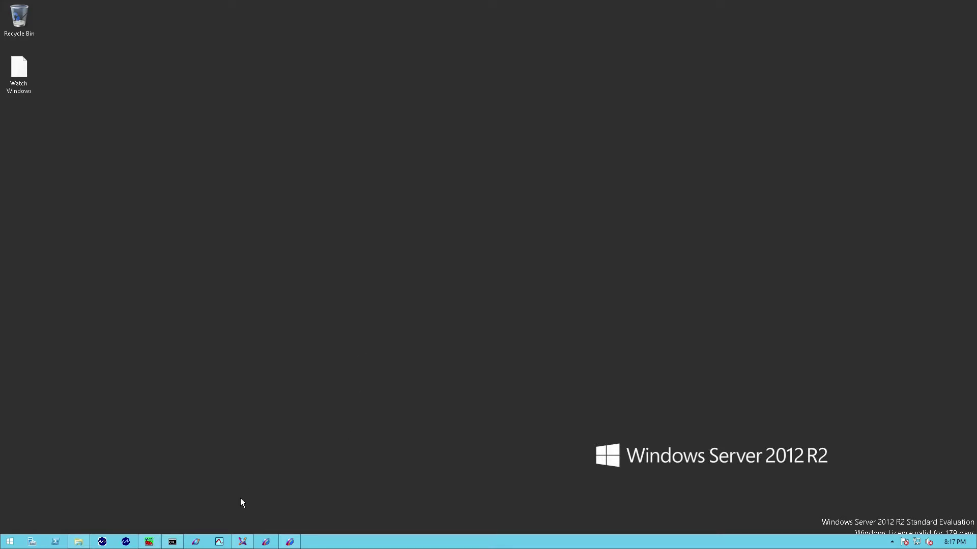
Undeploy GR_Platform with all 113 hosted objects and close the completed undeploy report
{"action": "left_click", "coordinate": [243, 542]}
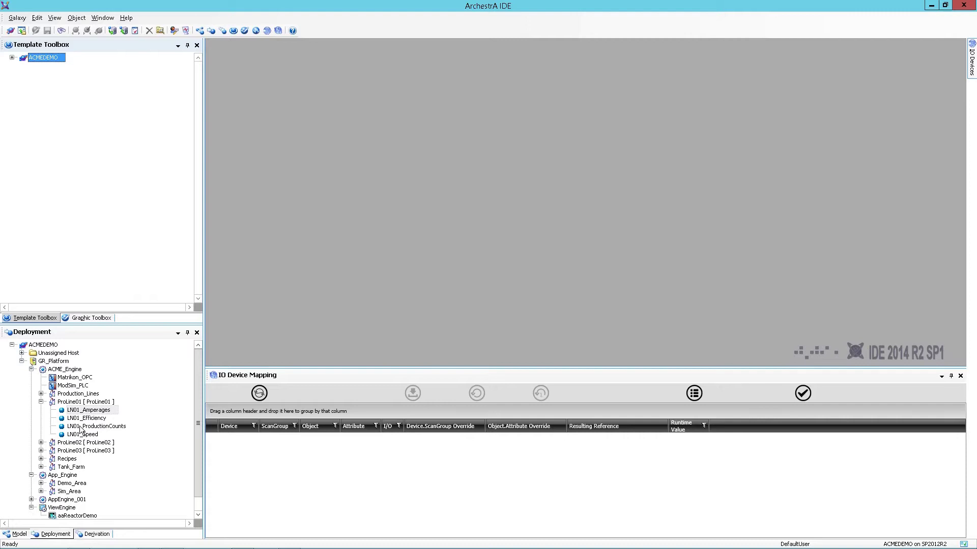
{"action": "left_click", "coordinate": [57, 362]}
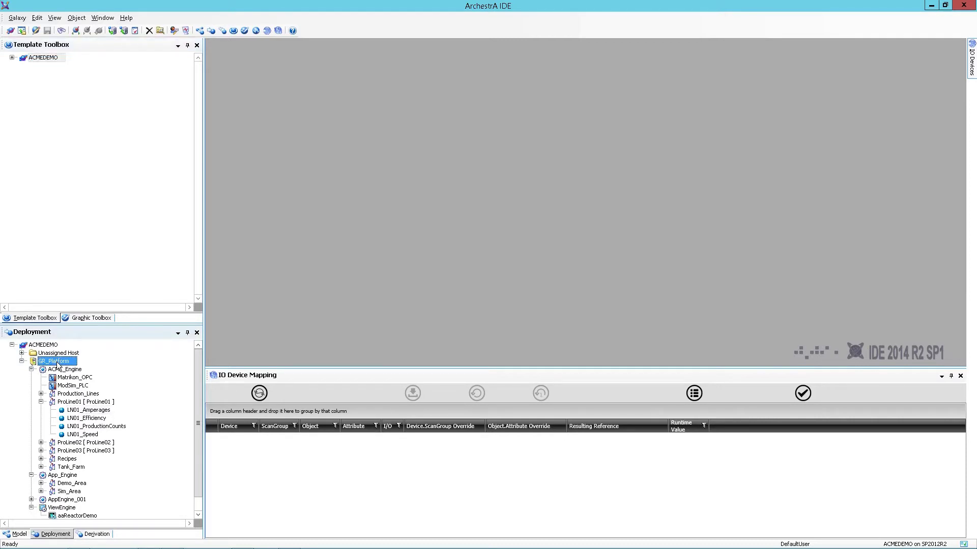
{"action": "right_click", "coordinate": [57, 365]}
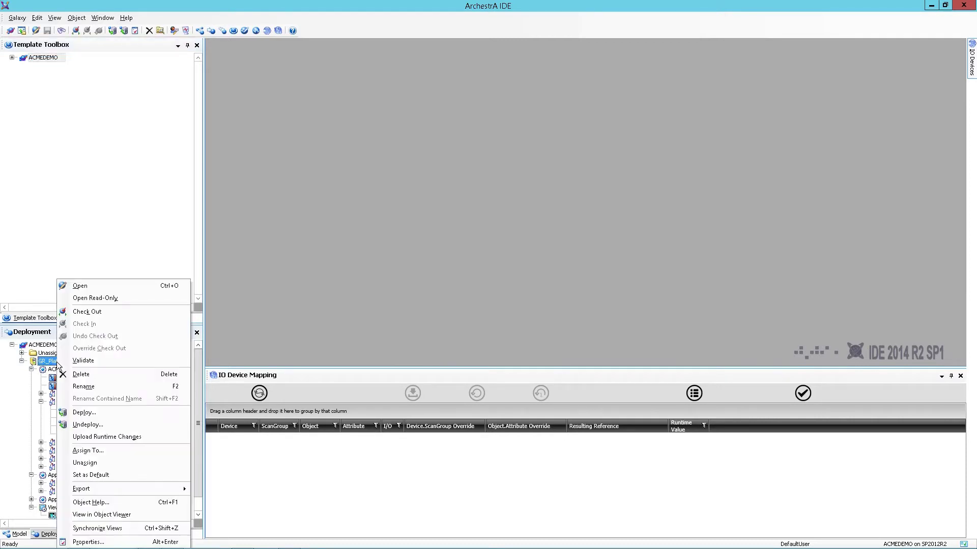
{"action": "left_click", "coordinate": [102, 425]}
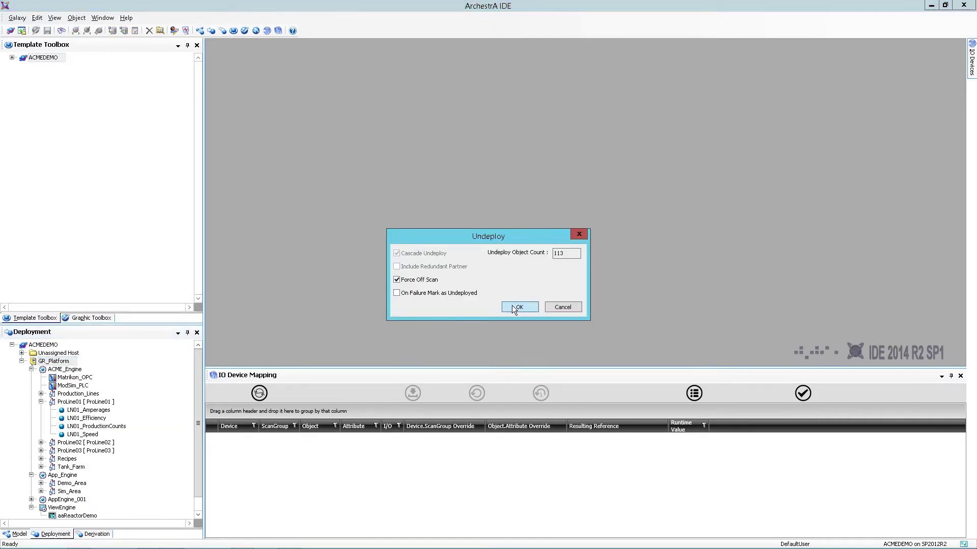
{"action": "left_click", "coordinate": [512, 307]}
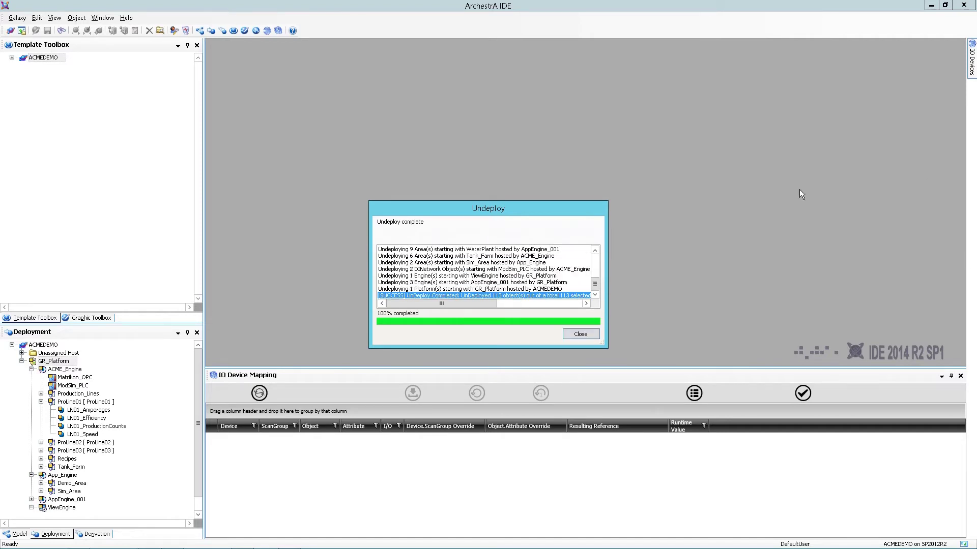
{"action": "left_click", "coordinate": [583, 336]}
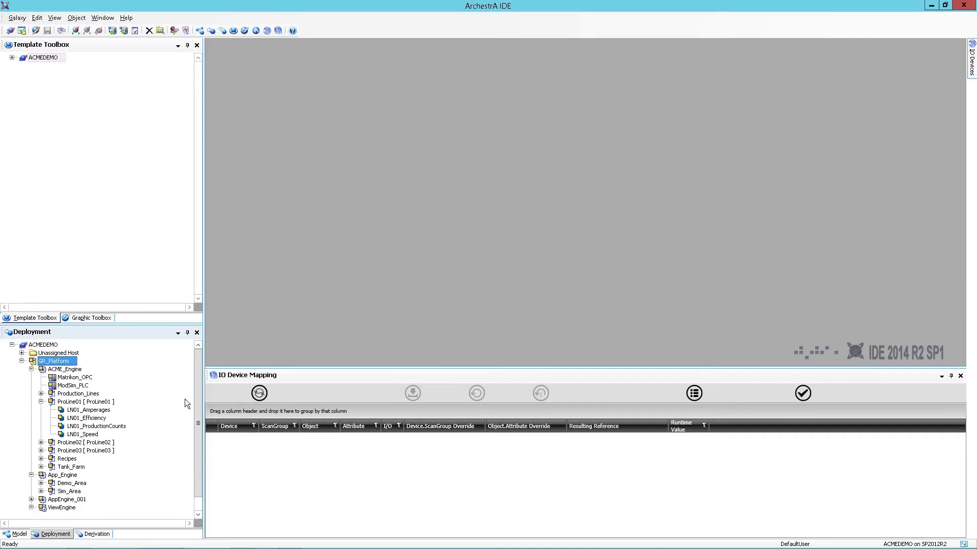
Start an All Objects galaxy export named GalaxyExport
{"action": "scroll", "coordinate": [197, 405], "scroll_direction": "down", "scroll_amount": 1}
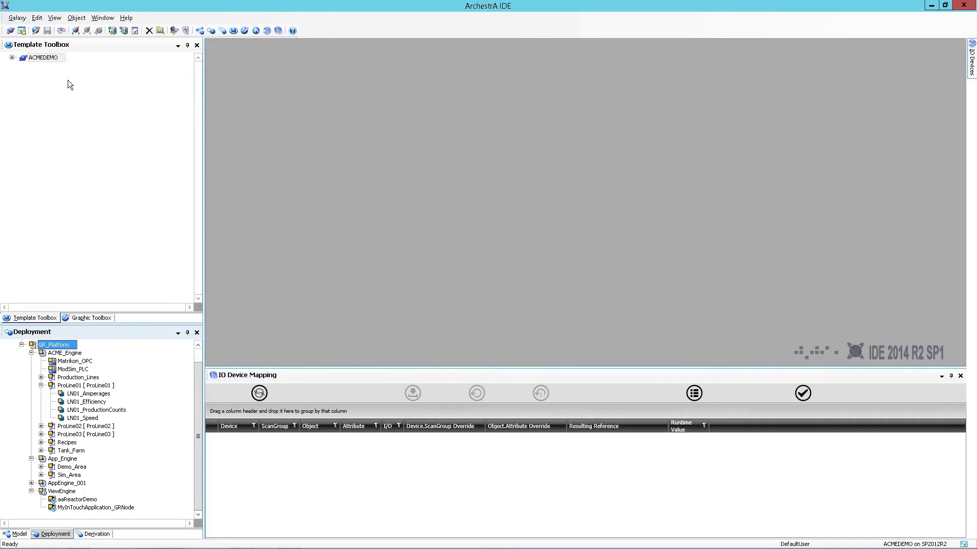
{"action": "left_click", "coordinate": [17, 18]}
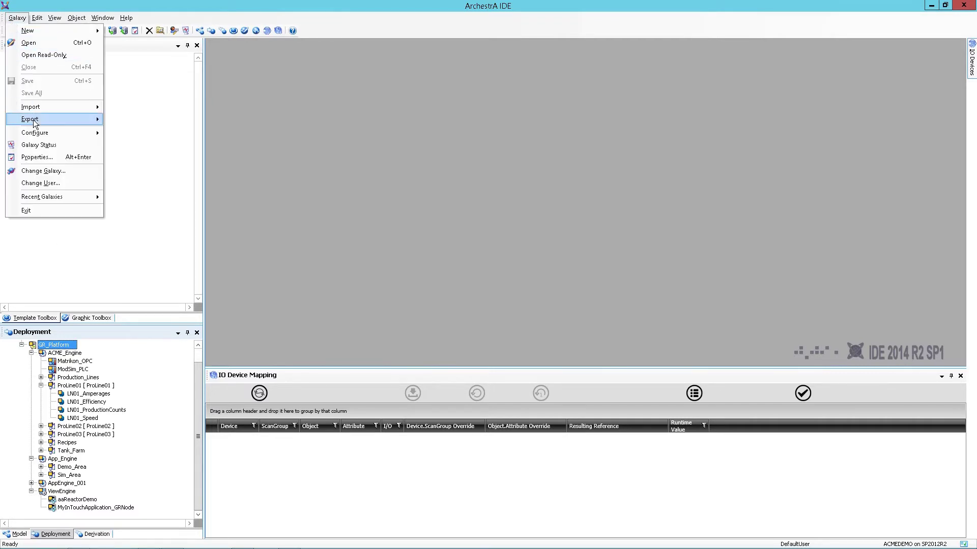
{"action": "mouse_move", "coordinate": [34, 122]}
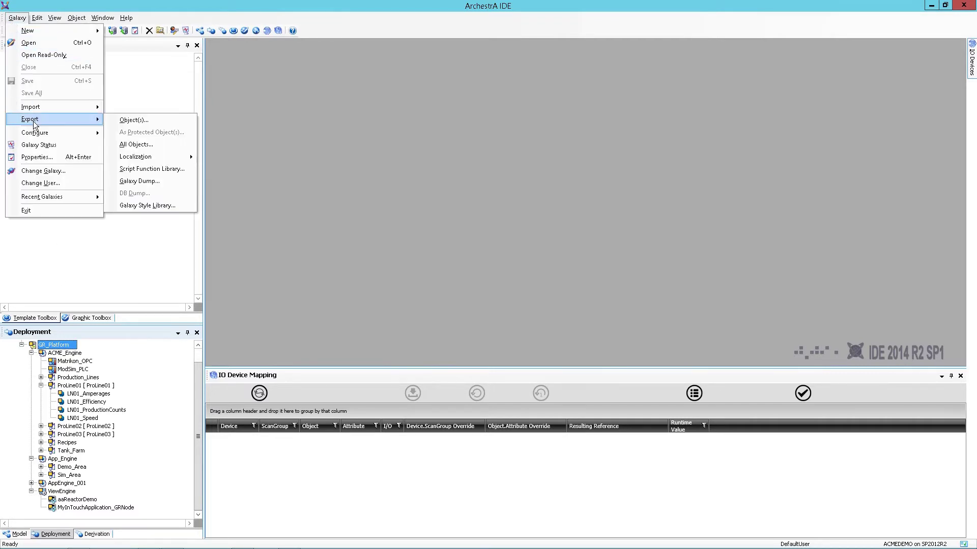
{"action": "left_click", "coordinate": [138, 145]}
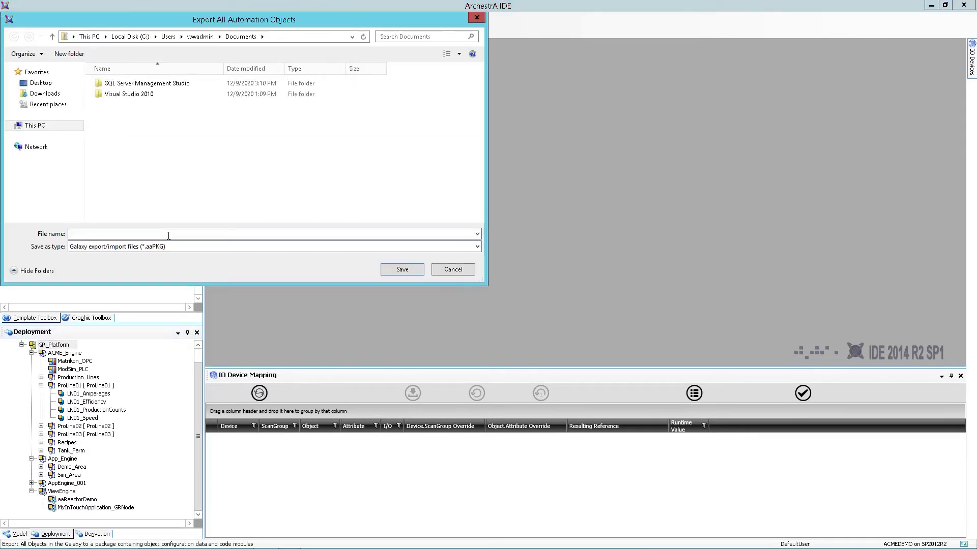
{"action": "type", "text": "GalaxyExport"}
Save GalaxyExport.aaPKG into C:\Installs and close the 978-object export report
{"action": "left_click", "coordinate": [32, 125]}
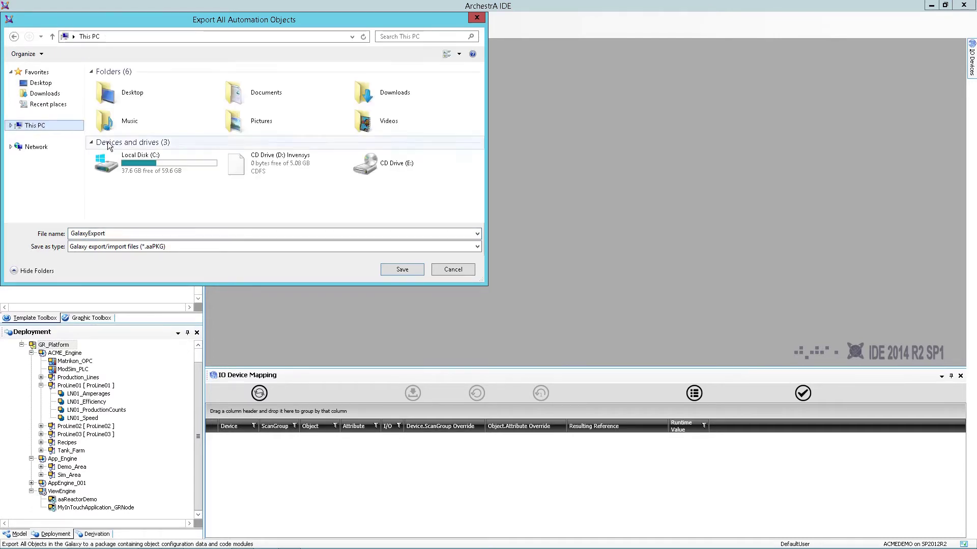
{"action": "left_click", "coordinate": [125, 162]}
{"action": "double_click", "coordinate": [125, 162]}
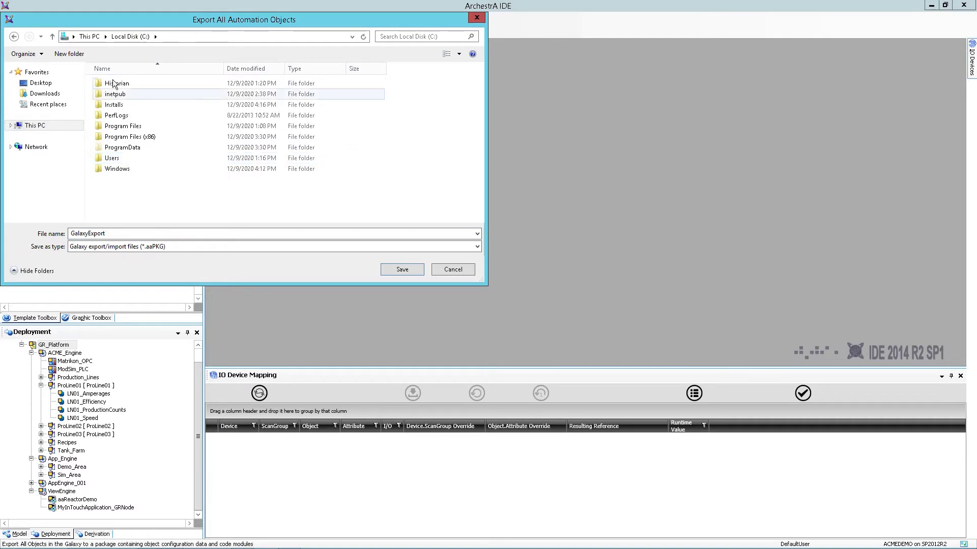
{"action": "double_click", "coordinate": [110, 105]}
{"action": "left_click", "coordinate": [130, 36]}
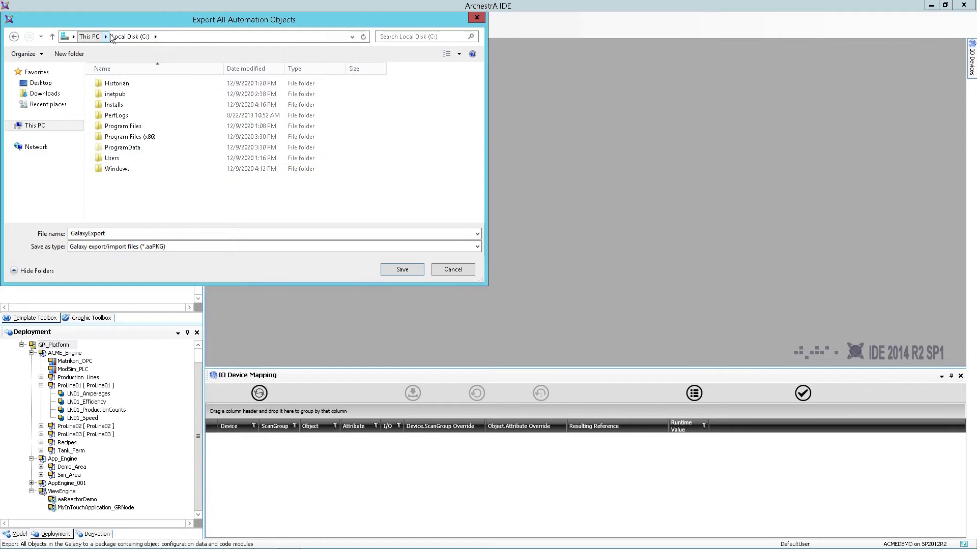
{"action": "double_click", "coordinate": [113, 104]}
{"action": "left_click", "coordinate": [401, 270]}
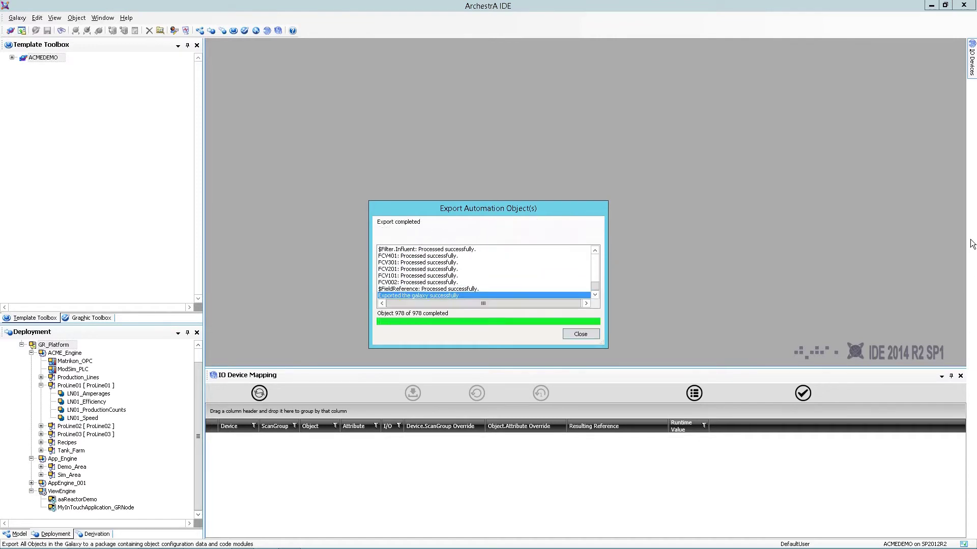
{"action": "left_click", "coordinate": [575, 336]}
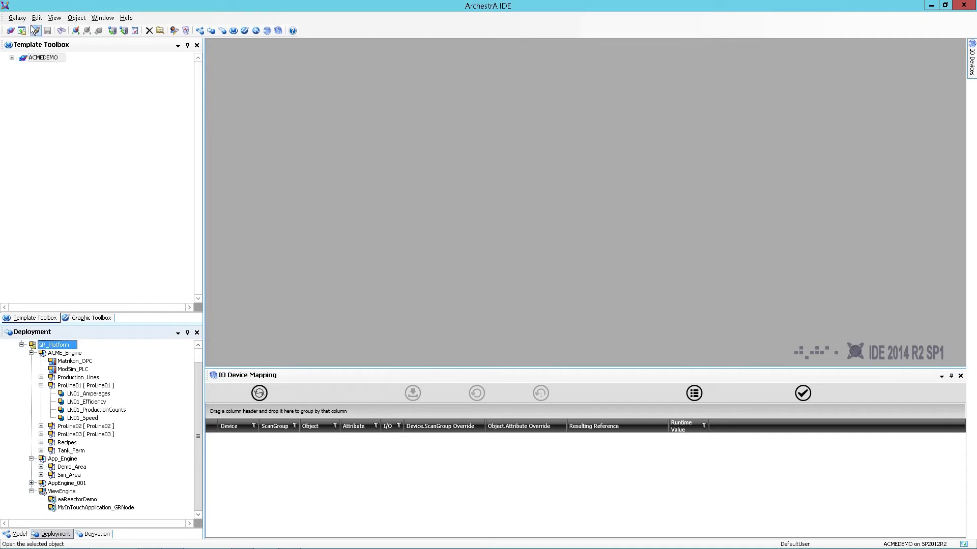
{"action": "left_click", "coordinate": [16, 17]}
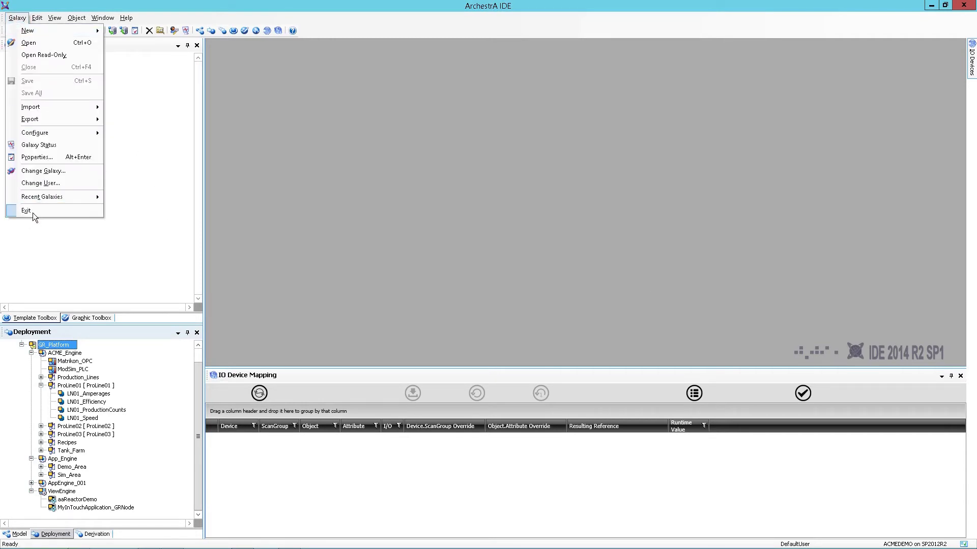
Quit the IDE and back up the ACMEDEMO galaxy database to C:\Installs
{"action": "left_click", "coordinate": [33, 210]}
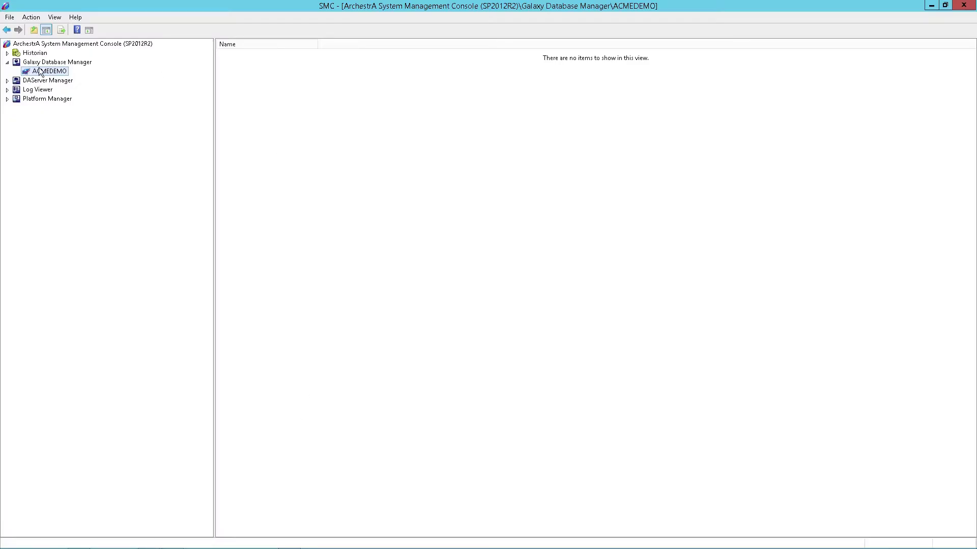
{"action": "right_click", "coordinate": [41, 71]}
{"action": "left_click", "coordinate": [71, 76]}
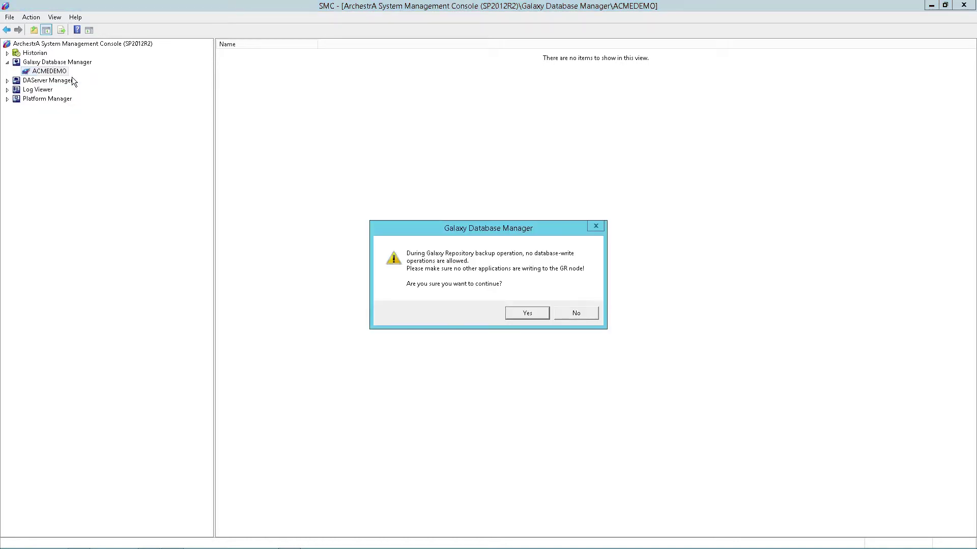
{"action": "left_click", "coordinate": [525, 312]}
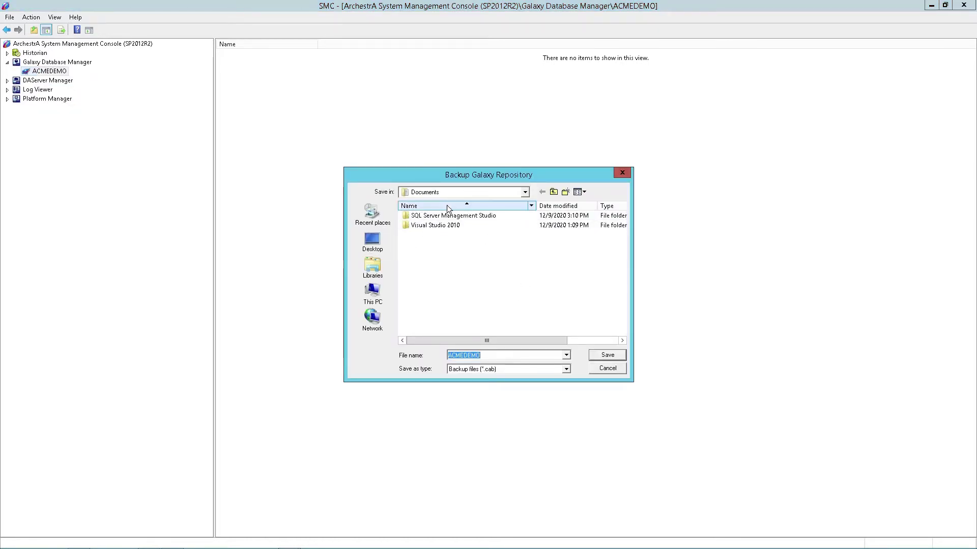
{"action": "left_click", "coordinate": [524, 192]}
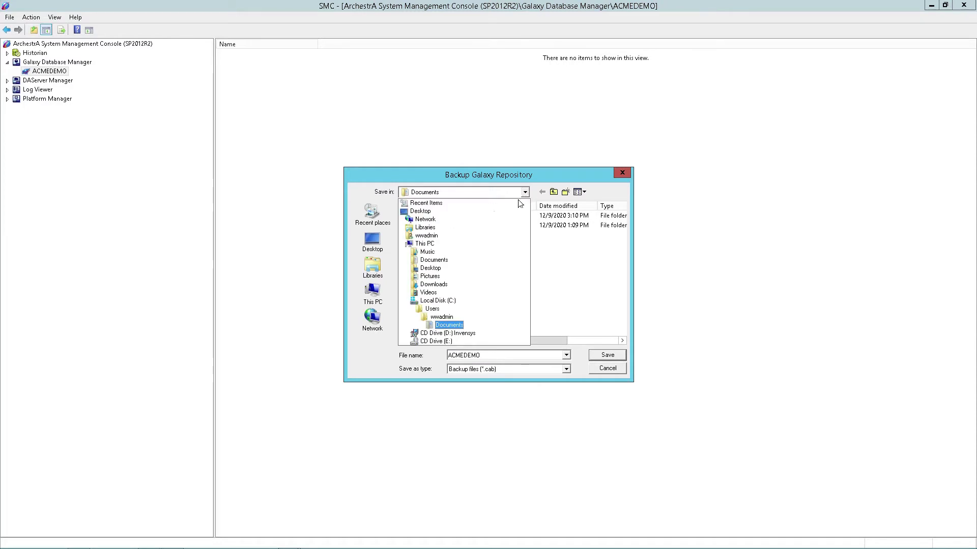
{"action": "left_click", "coordinate": [443, 301]}
{"action": "double_click", "coordinate": [440, 235]}
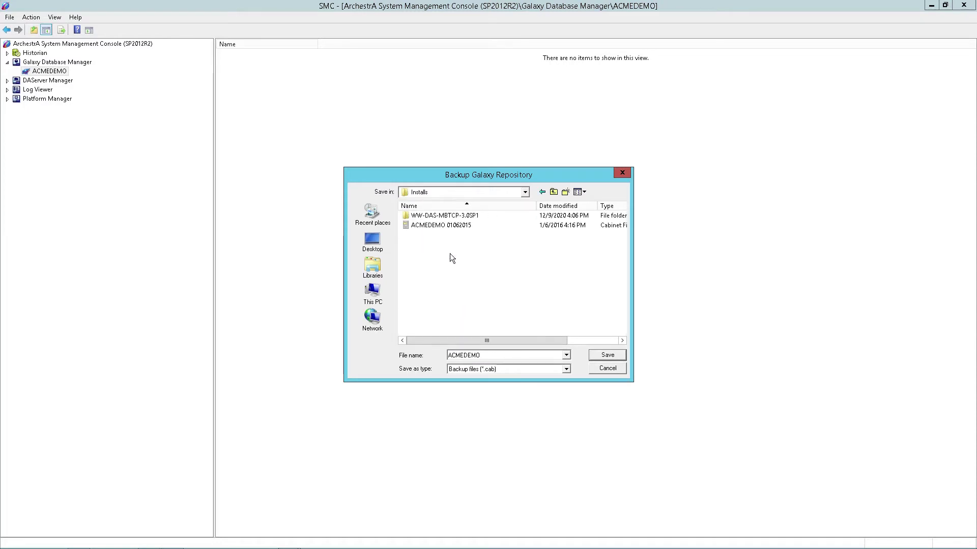
{"action": "left_click", "coordinate": [603, 355]}
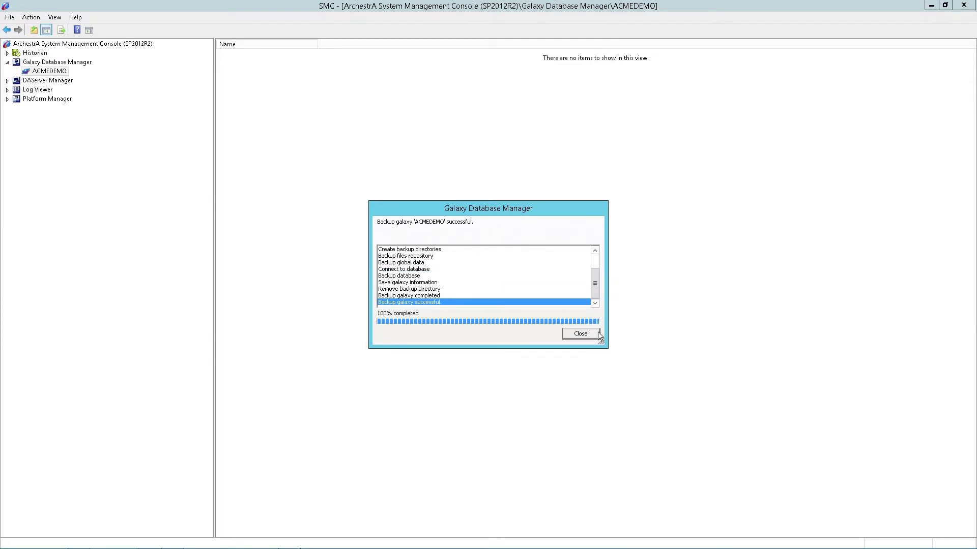
{"action": "left_click", "coordinate": [566, 335]}
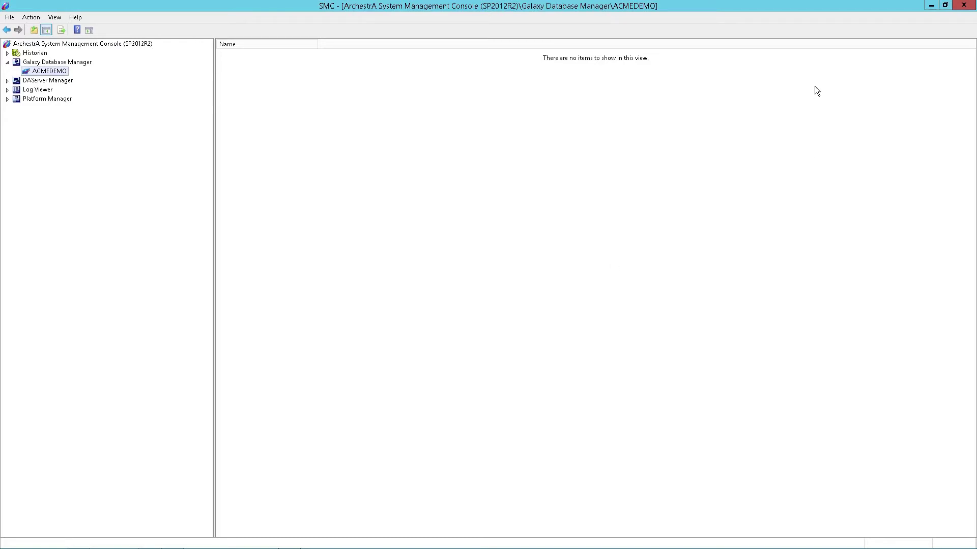
Close the SMC and copy ACMEDEMO and GalaxyExport.aaPKG from C:\Installs
{"action": "left_click", "coordinate": [963, 5]}
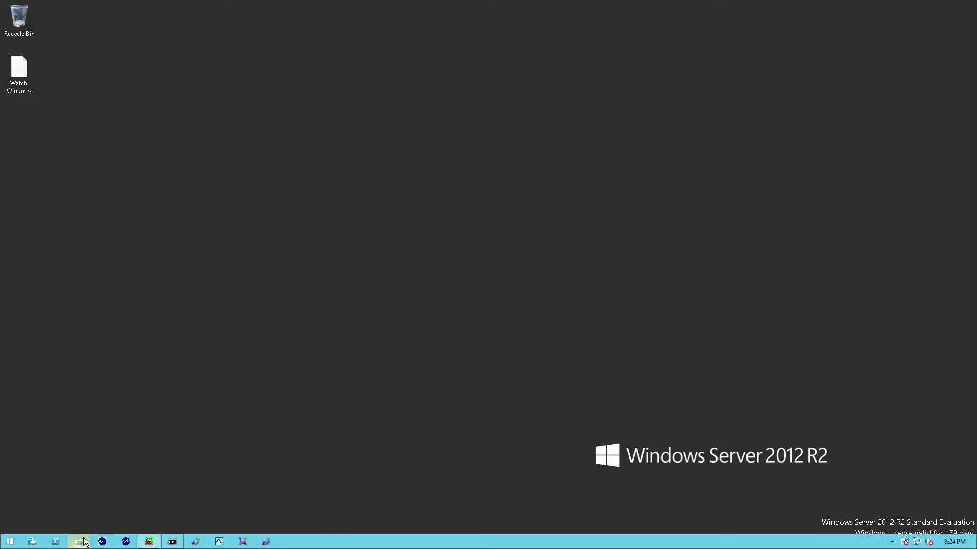
{"action": "left_click", "coordinate": [84, 542]}
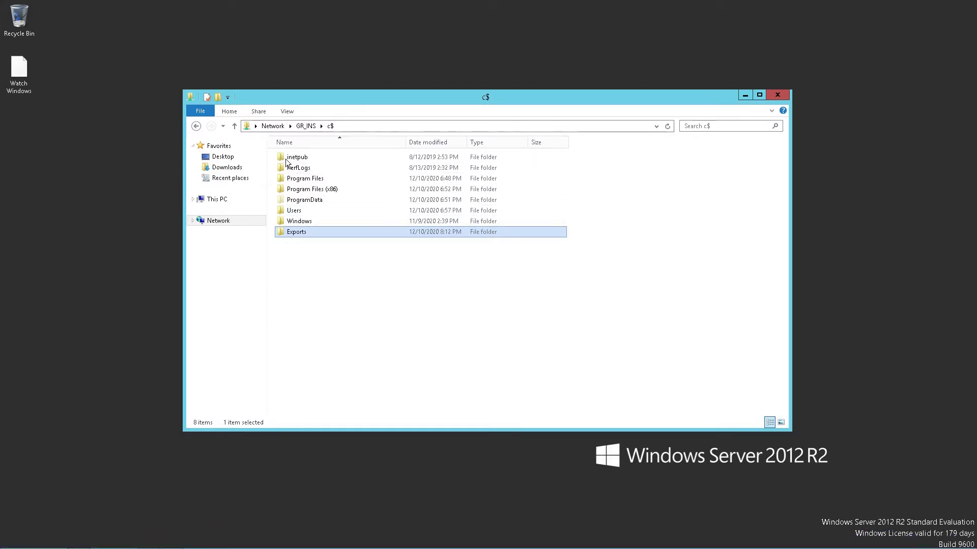
{"action": "right_click", "coordinate": [79, 542]}
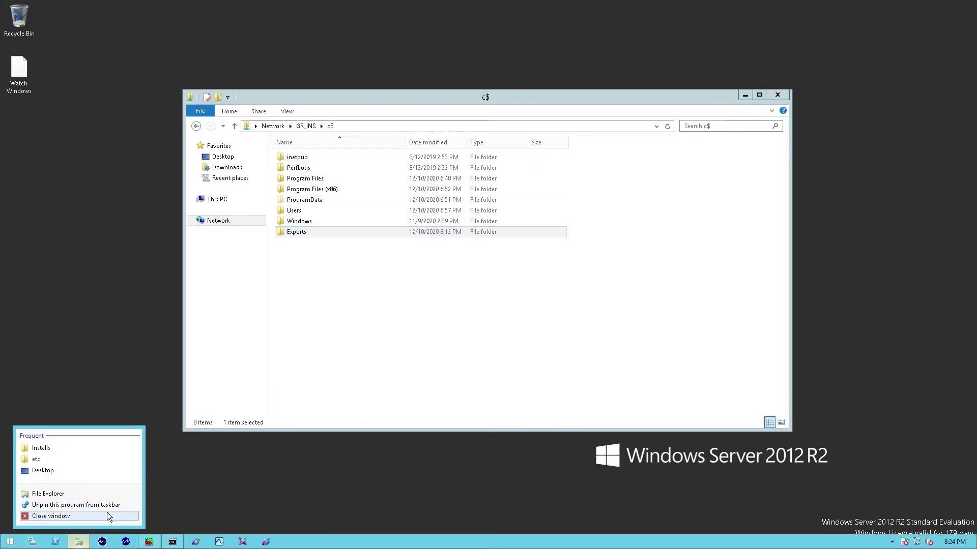
{"action": "left_click", "coordinate": [62, 494]}
{"action": "double_click", "coordinate": [318, 247]}
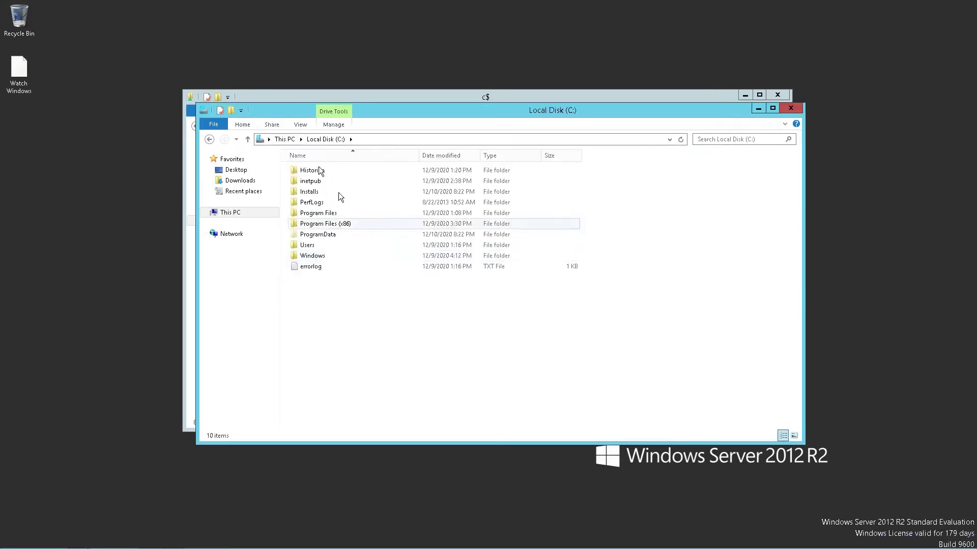
{"action": "double_click", "coordinate": [311, 196]}
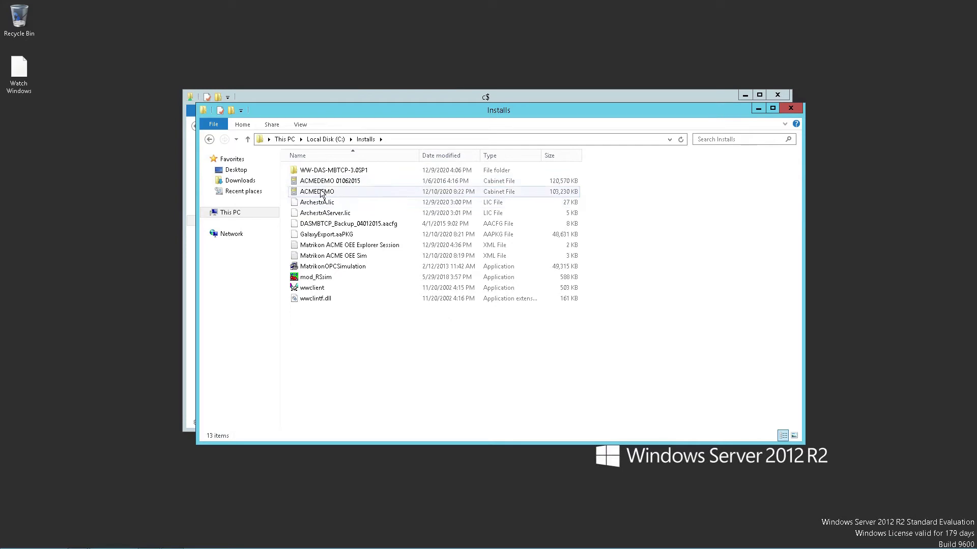
{"action": "left_click", "coordinate": [320, 193]}
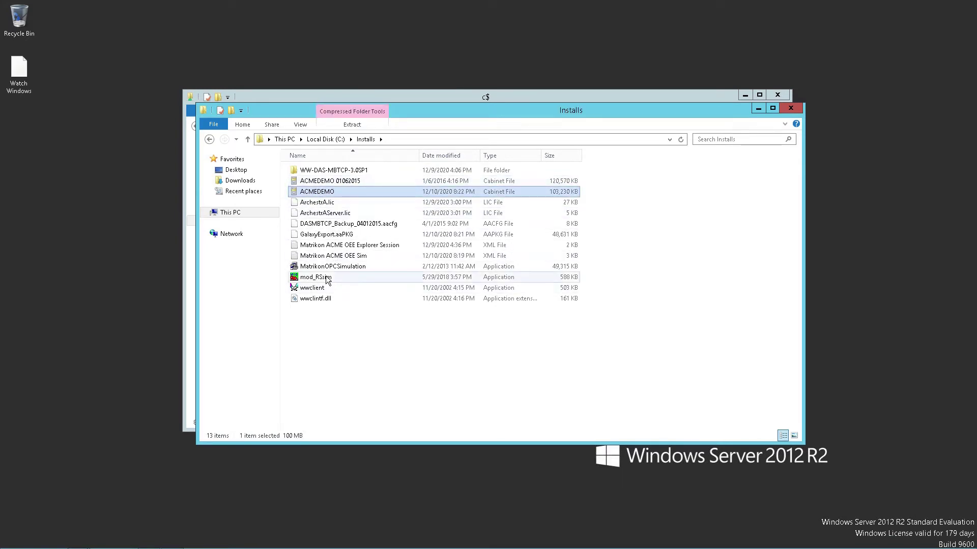
{"action": "left_click", "coordinate": [326, 235], "text": "ctrl"}
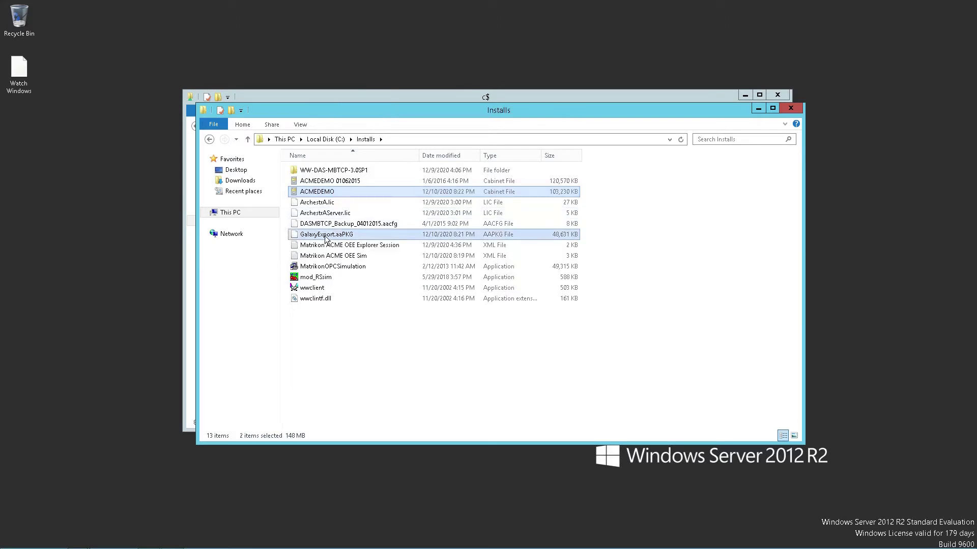
{"action": "right_click", "coordinate": [326, 237]}
{"action": "left_click", "coordinate": [349, 268]}
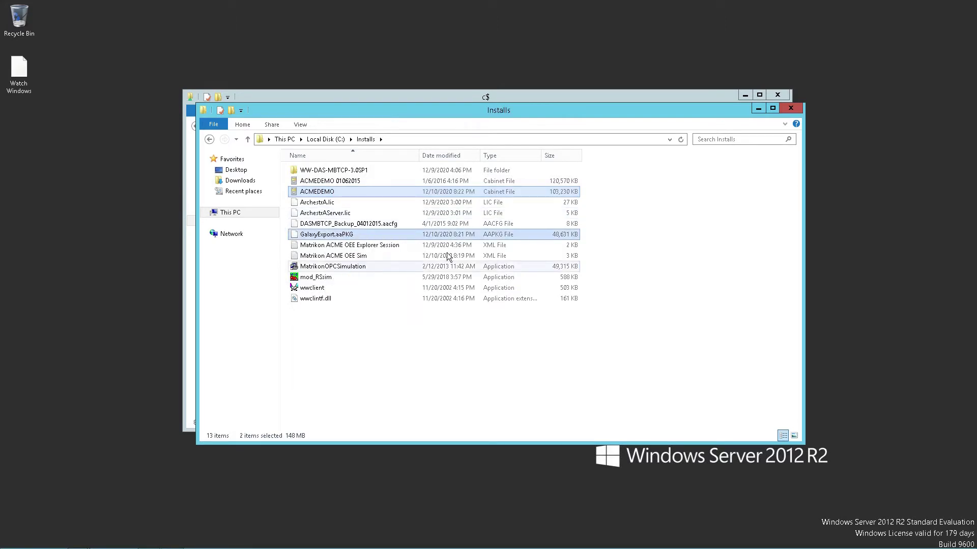
Paste both files into the Exports folder on the GR_INS c$ share
{"action": "left_click", "coordinate": [190, 243]}
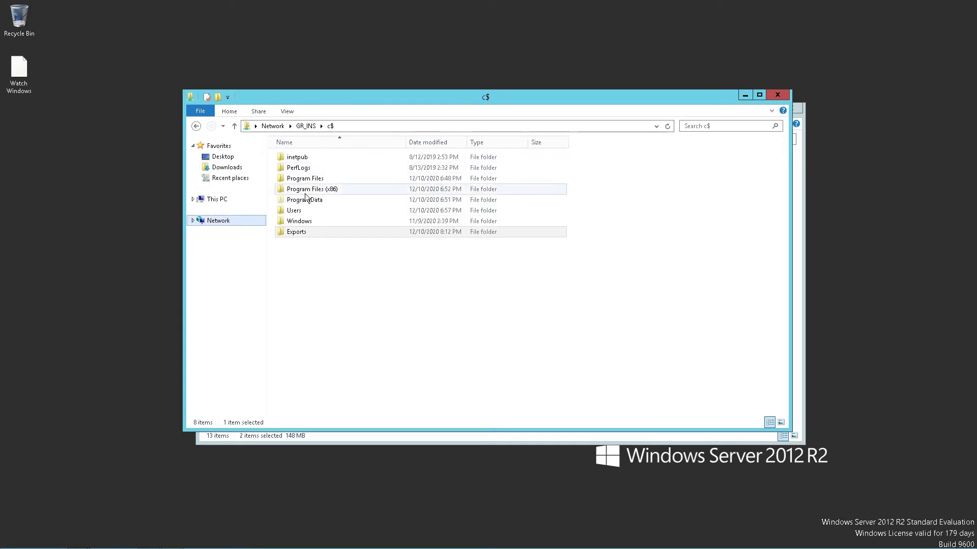
{"action": "double_click", "coordinate": [298, 236]}
{"action": "right_click", "coordinate": [317, 228]}
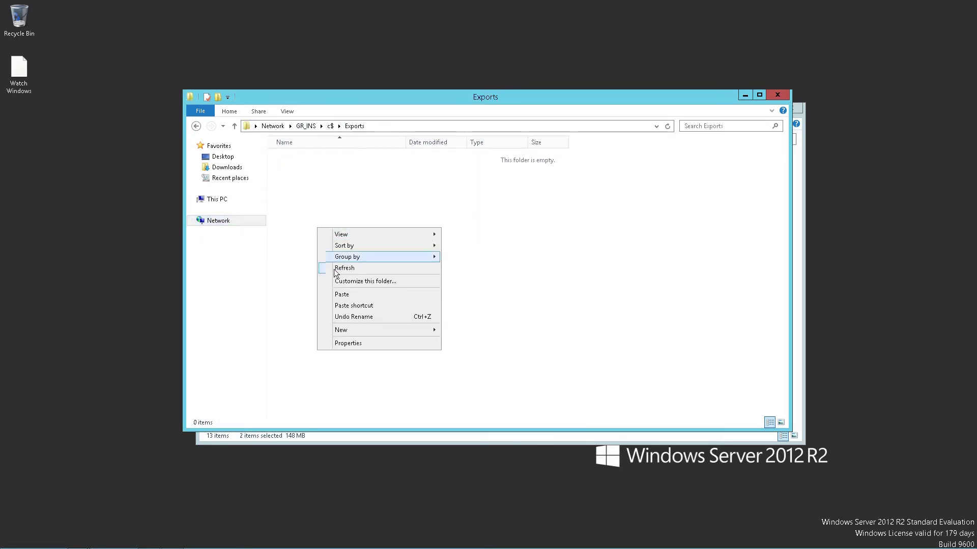
{"action": "left_click", "coordinate": [345, 295]}
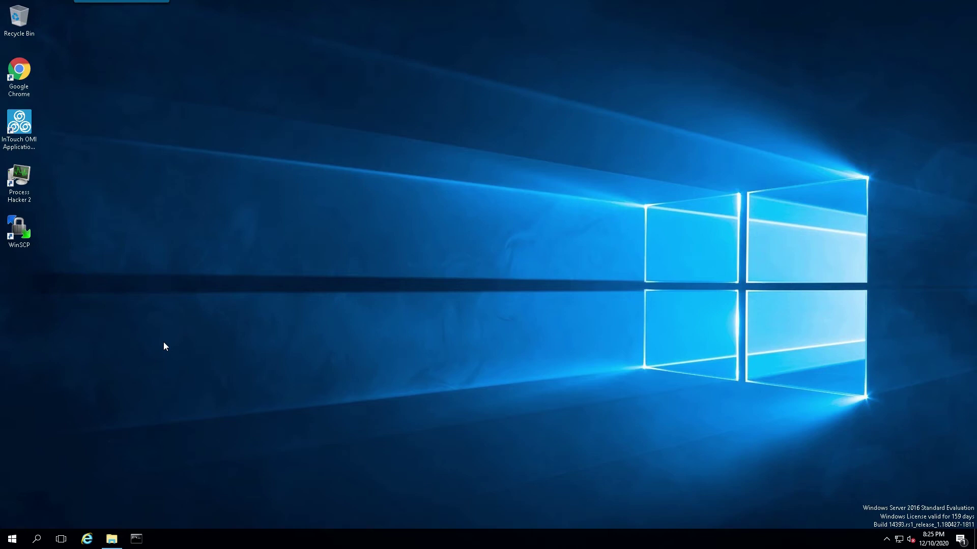
Copy the ACMEDEMO cabinet file from the Exports folder on the new machine
{"action": "left_click", "coordinate": [112, 539]}
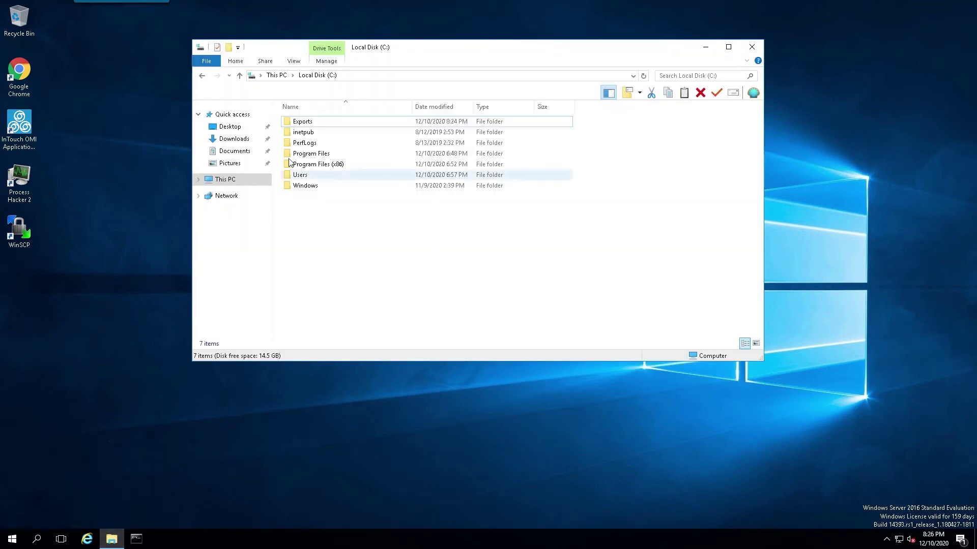
{"action": "left_click", "coordinate": [294, 122]}
{"action": "double_click", "coordinate": [294, 122]}
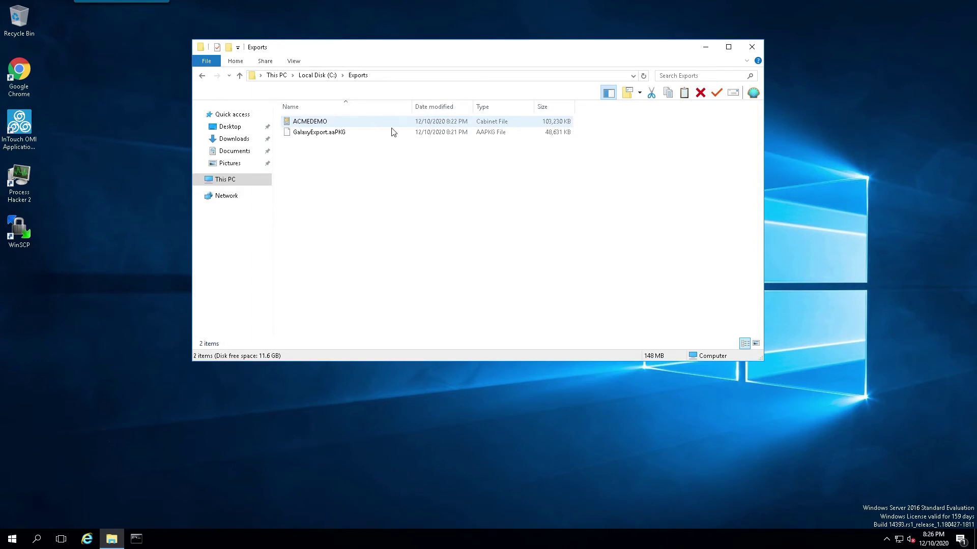
{"action": "left_click", "coordinate": [317, 124]}
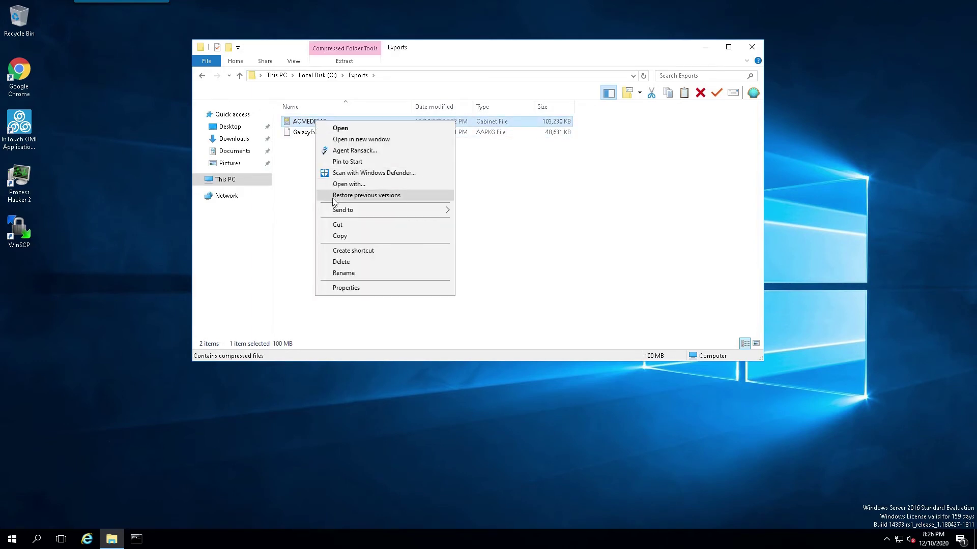
{"action": "left_click", "coordinate": [340, 236]}
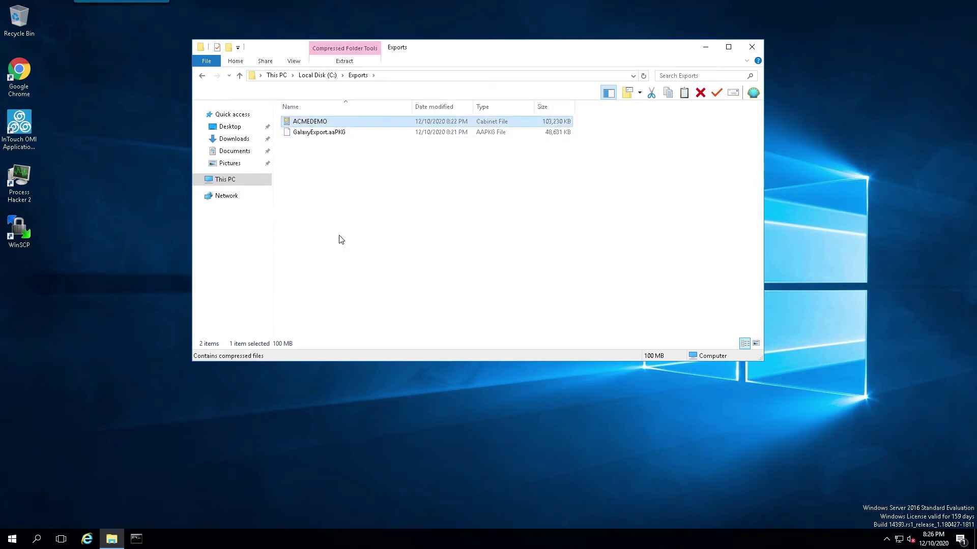
Paste it into C:\Program Files (x86)\ArchestrA\Framework\Bin\BackupGalaxies
{"action": "left_click", "coordinate": [223, 180]}
{"action": "left_click", "coordinate": [336, 201]}
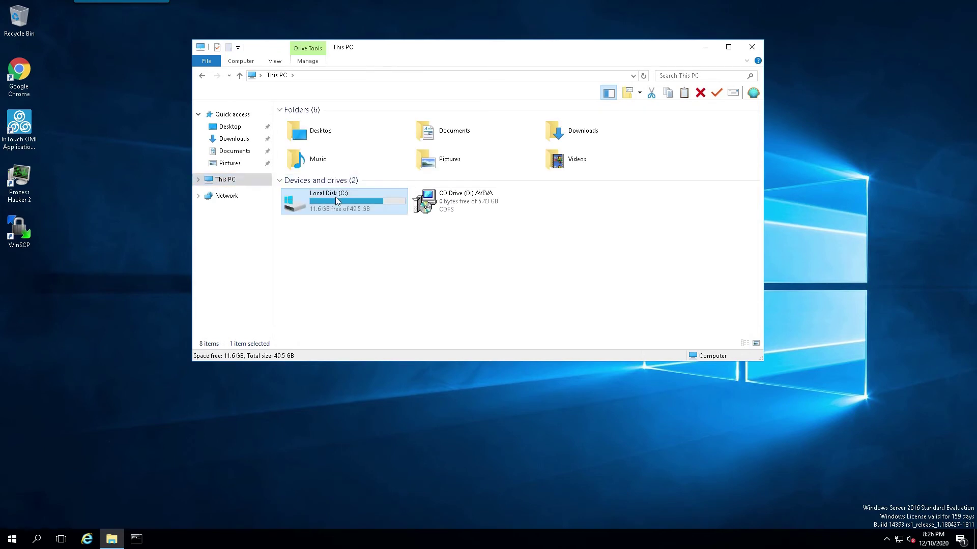
{"action": "double_click", "coordinate": [335, 200]}
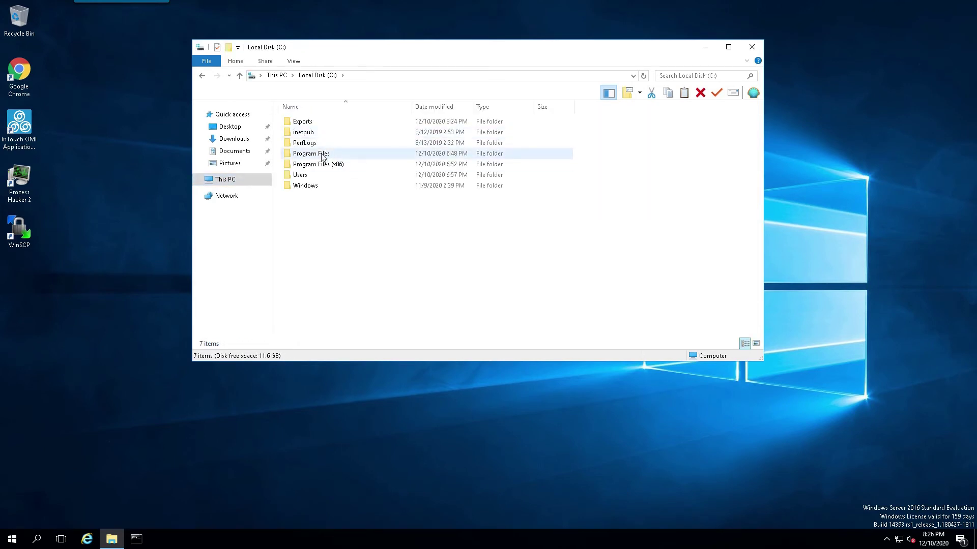
{"action": "double_click", "coordinate": [322, 165]}
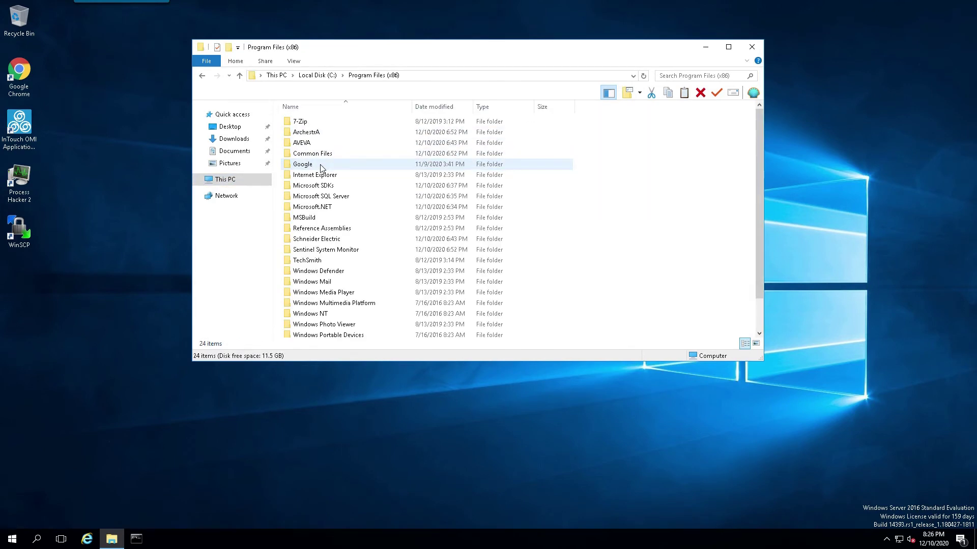
{"action": "double_click", "coordinate": [313, 136]}
{"action": "left_click", "coordinate": [303, 133]}
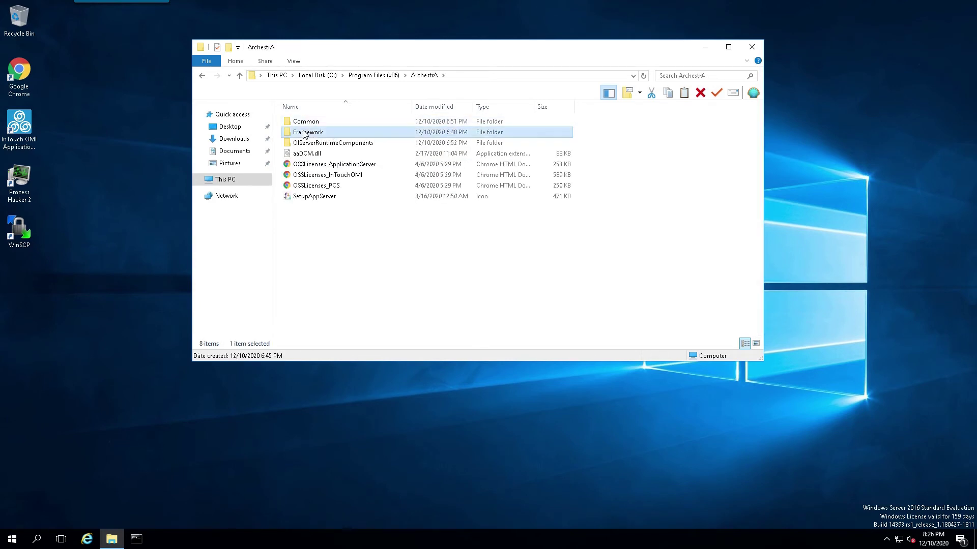
{"action": "double_click", "coordinate": [303, 134]}
{"action": "double_click", "coordinate": [293, 134]}
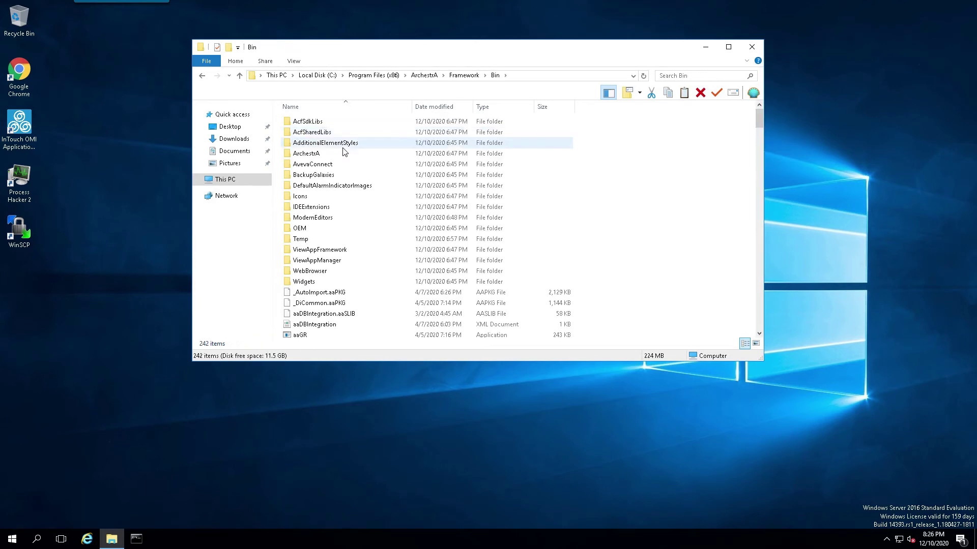
{"action": "left_click", "coordinate": [300, 178]}
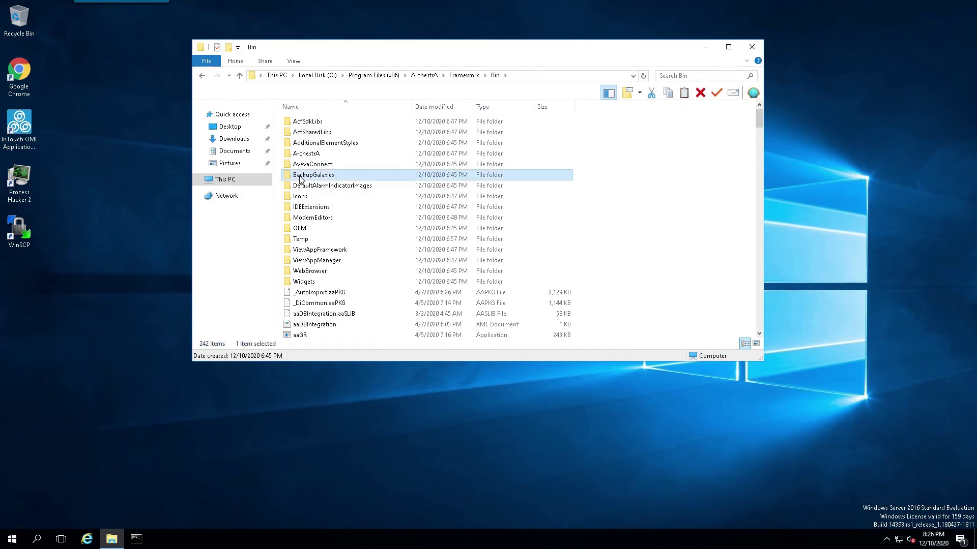
{"action": "double_click", "coordinate": [300, 178]}
{"action": "right_click", "coordinate": [305, 190]}
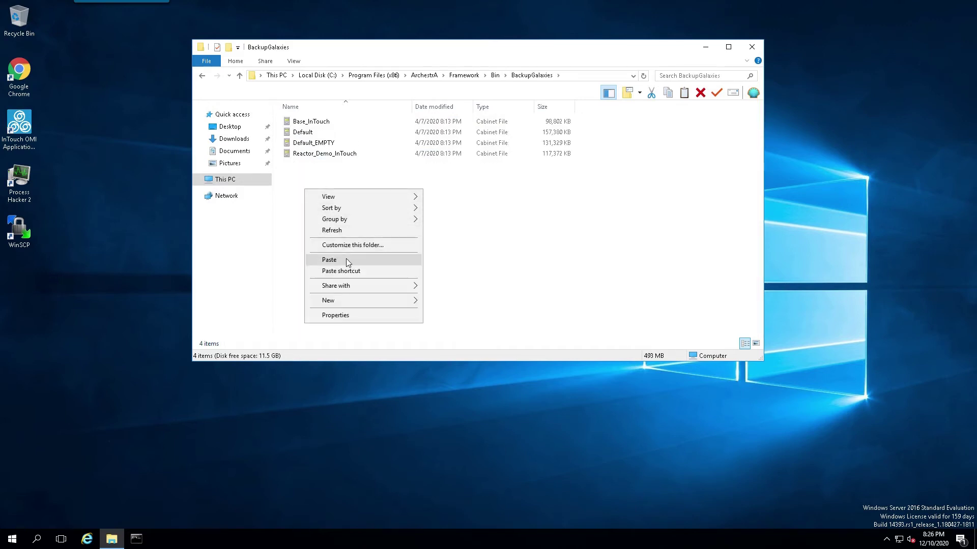
{"action": "left_click", "coordinate": [329, 259]}
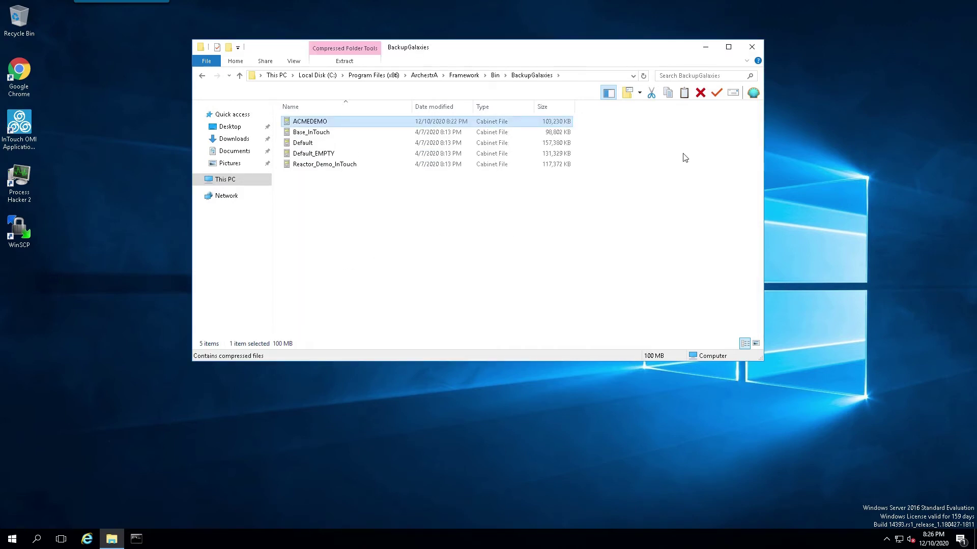
Close the BackupGalaxies window and launch System Platform IDE from the AVEVA System Platform folder
{"action": "left_click", "coordinate": [750, 49]}
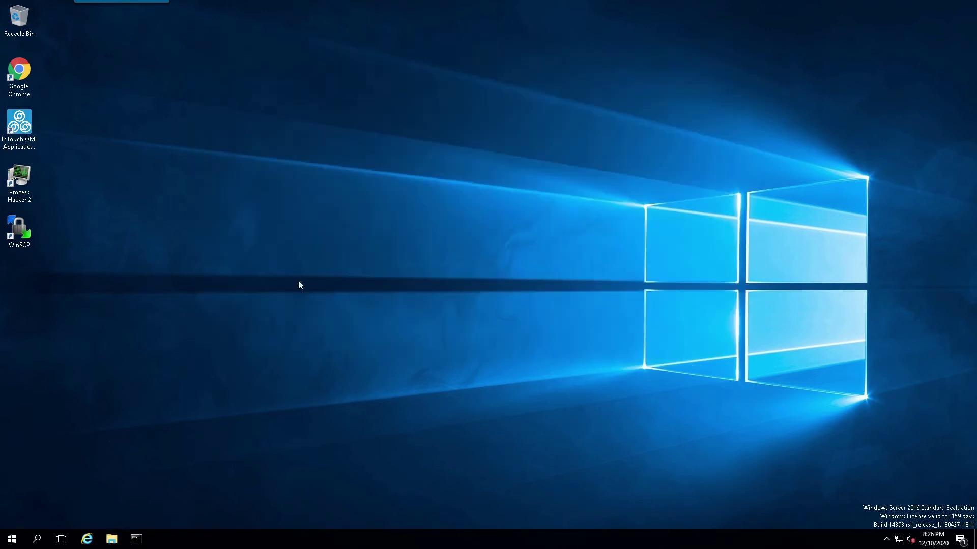
{"action": "left_click", "coordinate": [12, 538]}
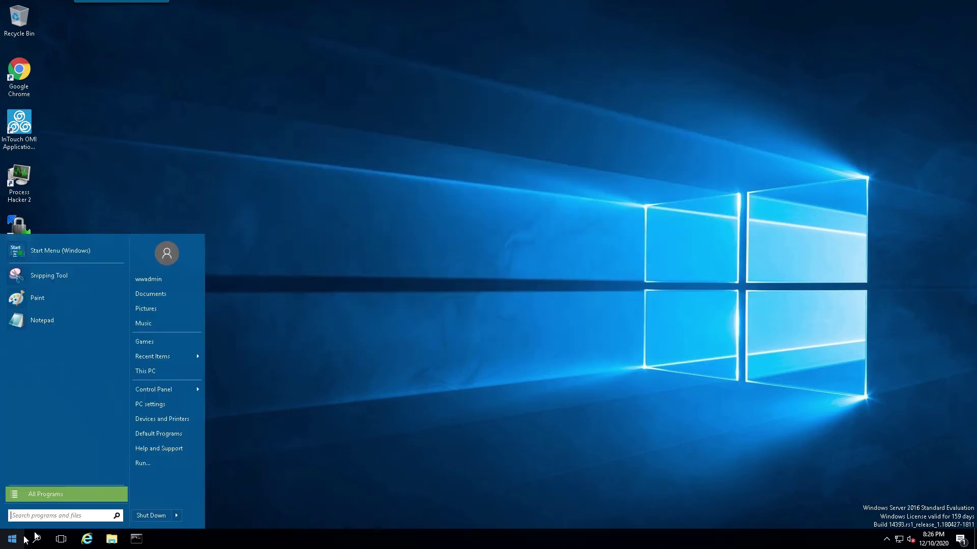
{"action": "left_click", "coordinate": [24, 499]}
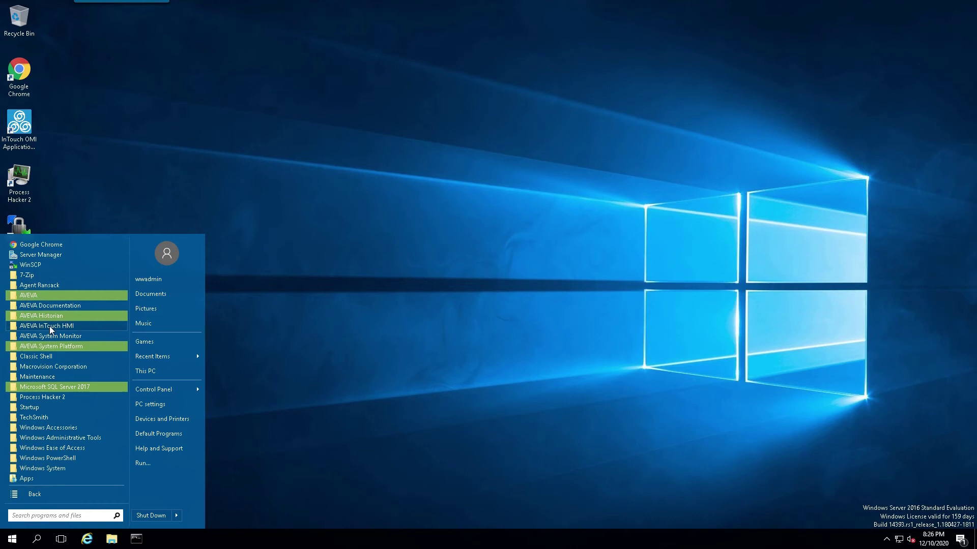
{"action": "left_click", "coordinate": [44, 348]}
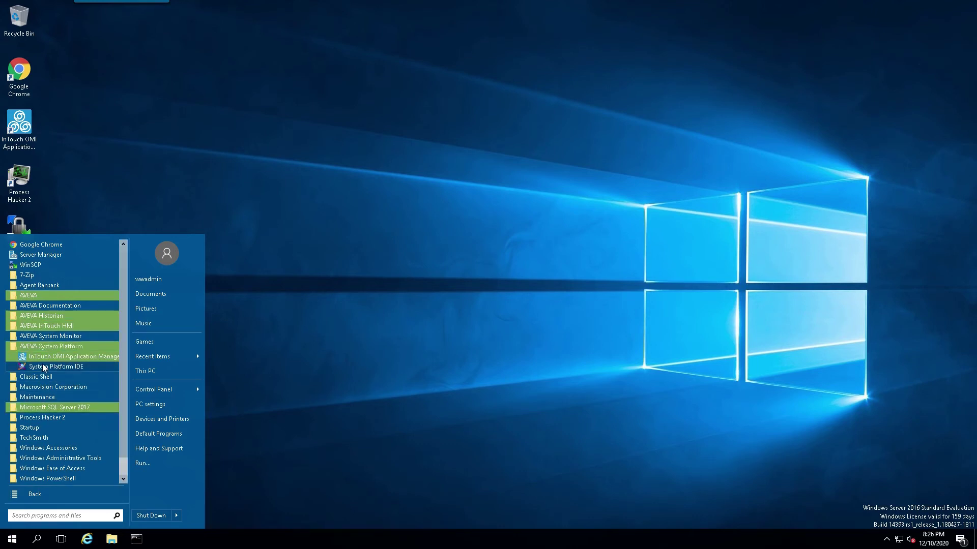
{"action": "left_click", "coordinate": [38, 367]}
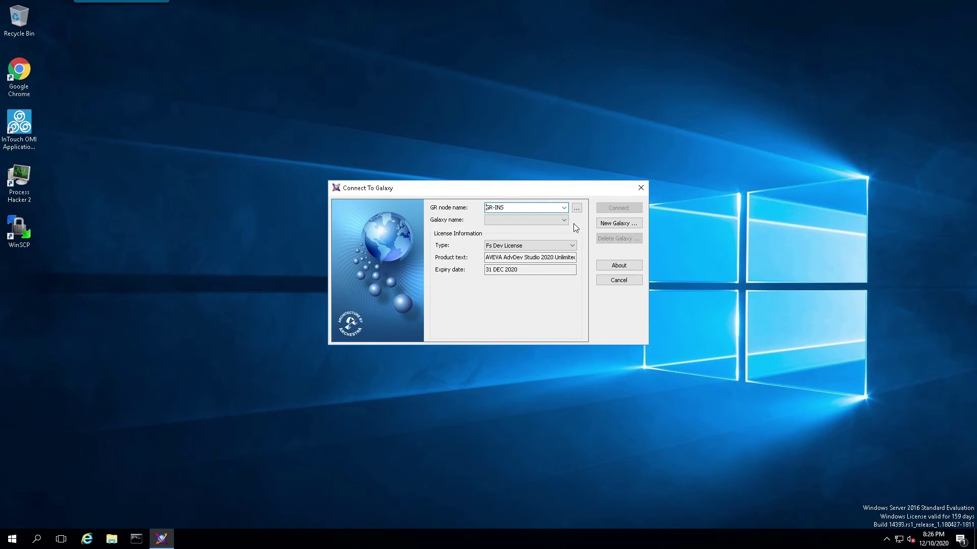
Create a new galaxy named ACMEDEMO using the ACMEDEMO.cab backup as its galaxy type
{"action": "left_click", "coordinate": [616, 225]}
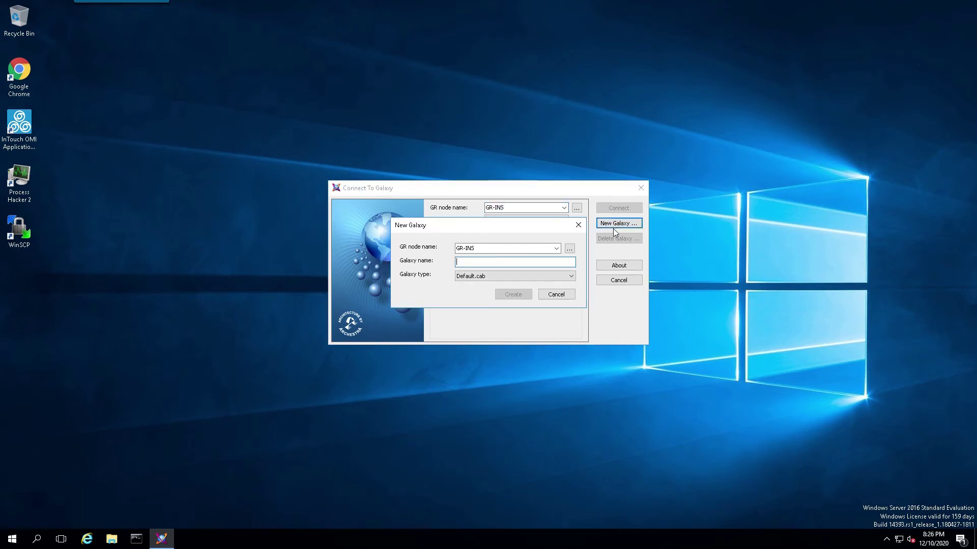
{"action": "type", "text": "ACMEDEMO"}
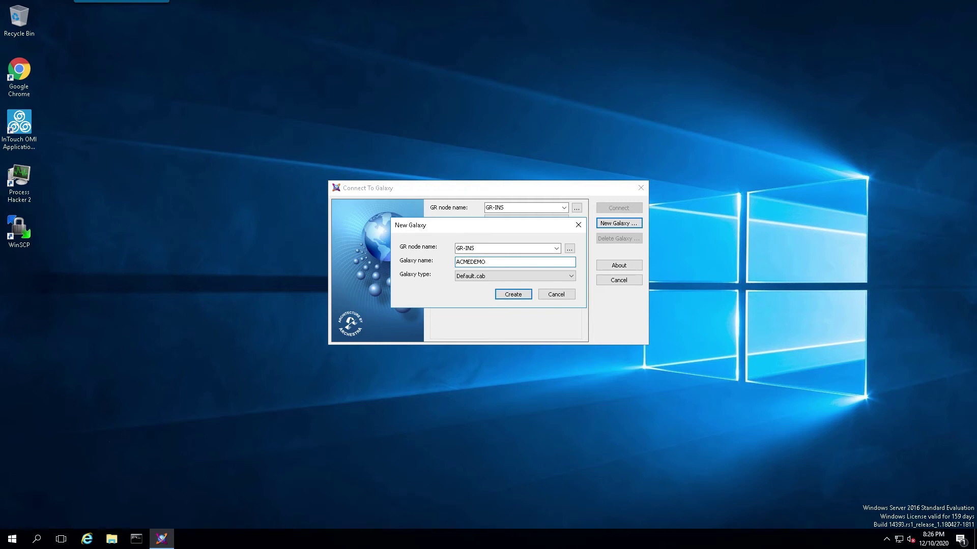
{"action": "left_click", "coordinate": [558, 280]}
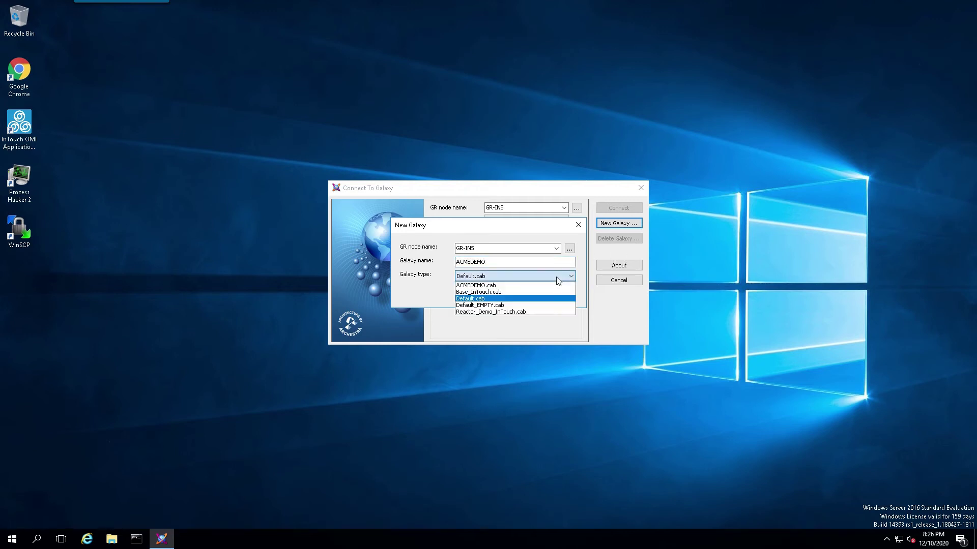
{"action": "left_click", "coordinate": [484, 286]}
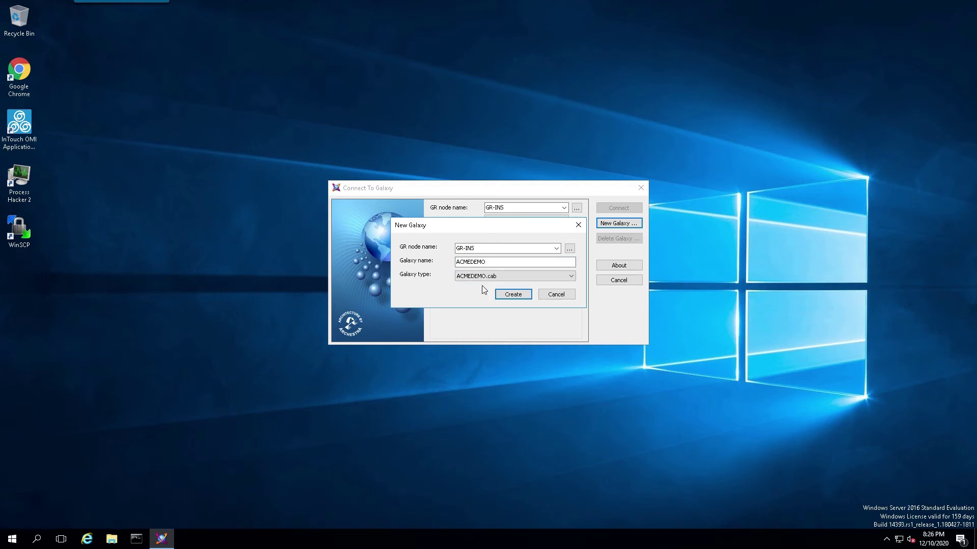
{"action": "left_click", "coordinate": [515, 294]}
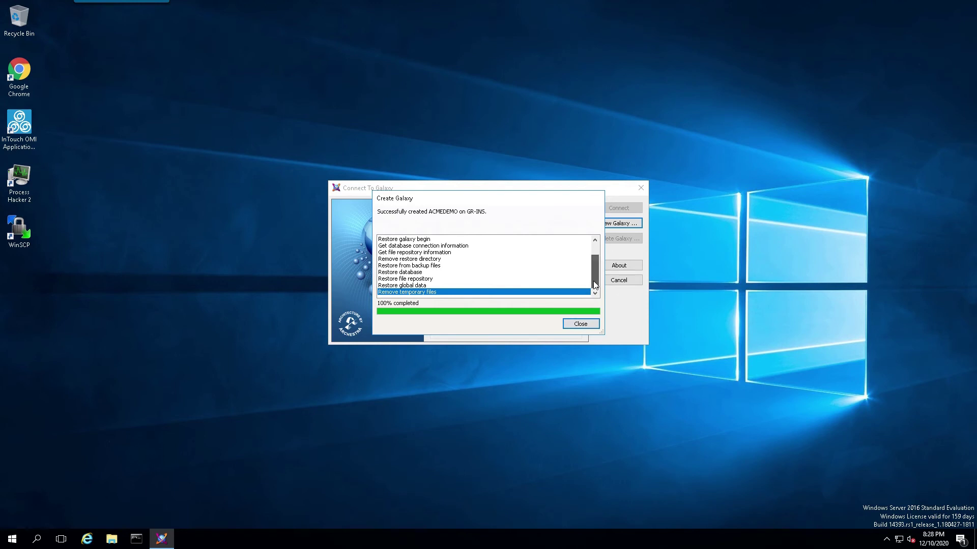
Close the galaxy creation report and connect to ACMEDEMO, bringing up the migration prompt
{"action": "mouse_move", "coordinate": [593, 281]}
{"action": "left_mouse_down"}
{"action": "mouse_move", "coordinate": [597, 264]}
{"action": "mouse_move", "coordinate": [594, 291]}
{"action": "left_mouse_up"}
{"action": "left_click", "coordinate": [578, 327]}
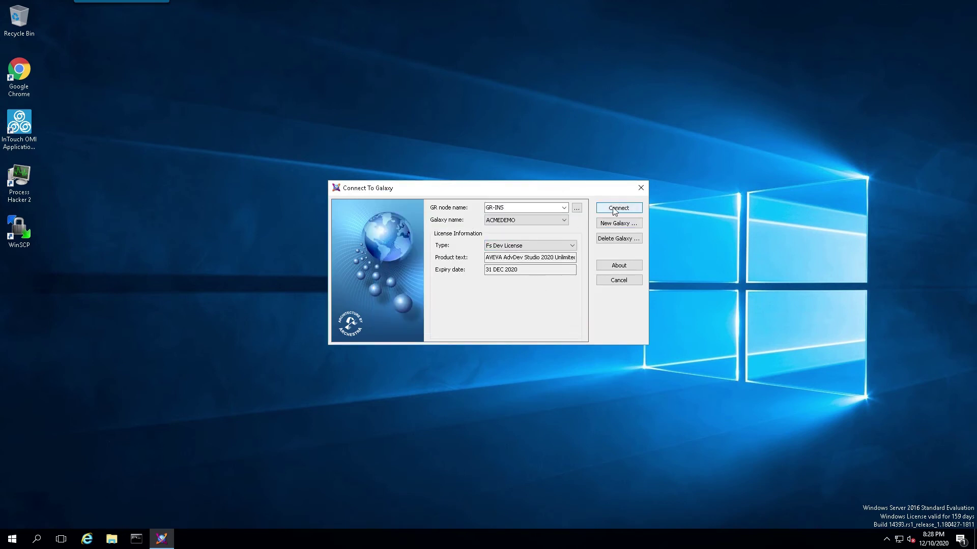
{"action": "left_click", "coordinate": [615, 211]}
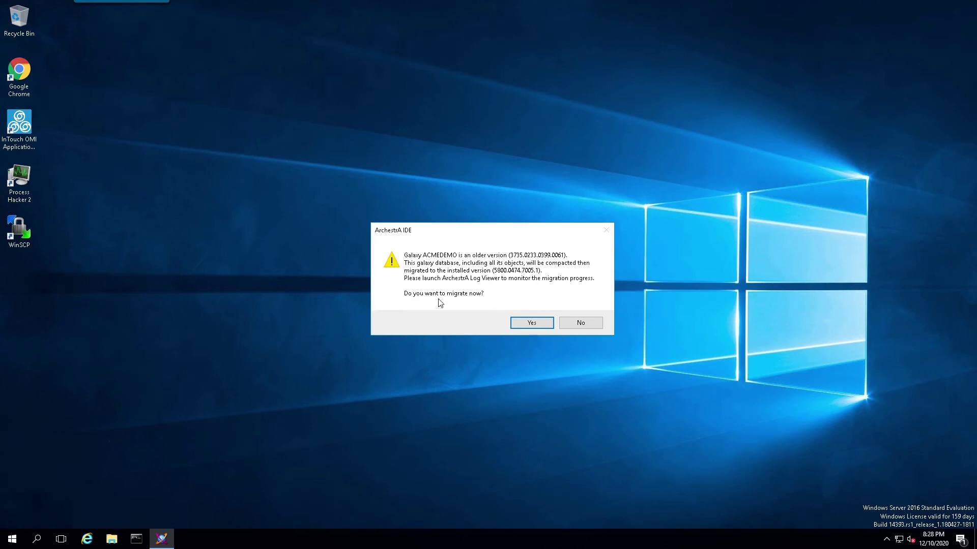
Approve migrating ACMEDEMO to version 5800.0474.7005.1, review the log, and close the report
{"action": "left_click", "coordinate": [528, 324]}
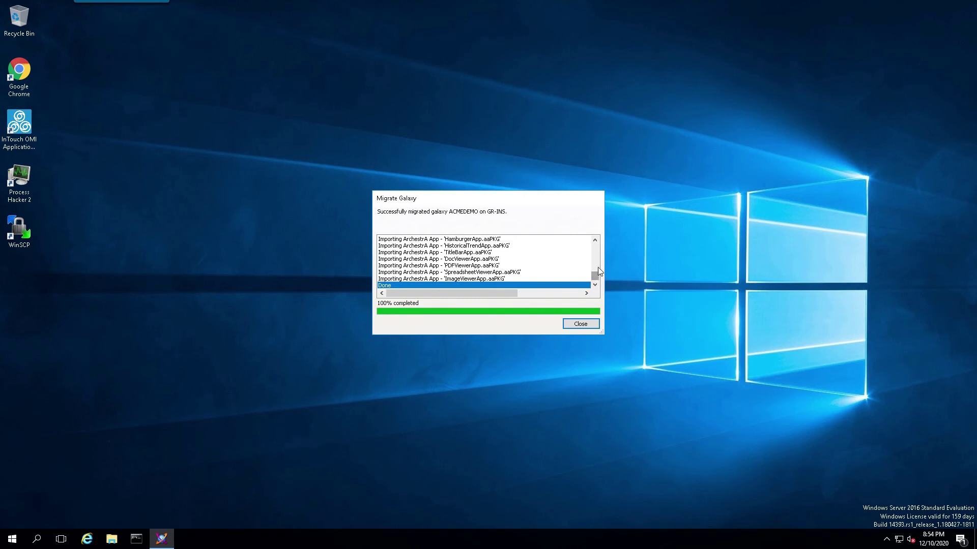
{"action": "scroll", "coordinate": [594, 275], "scroll_direction": "up", "scroll_amount": 5}
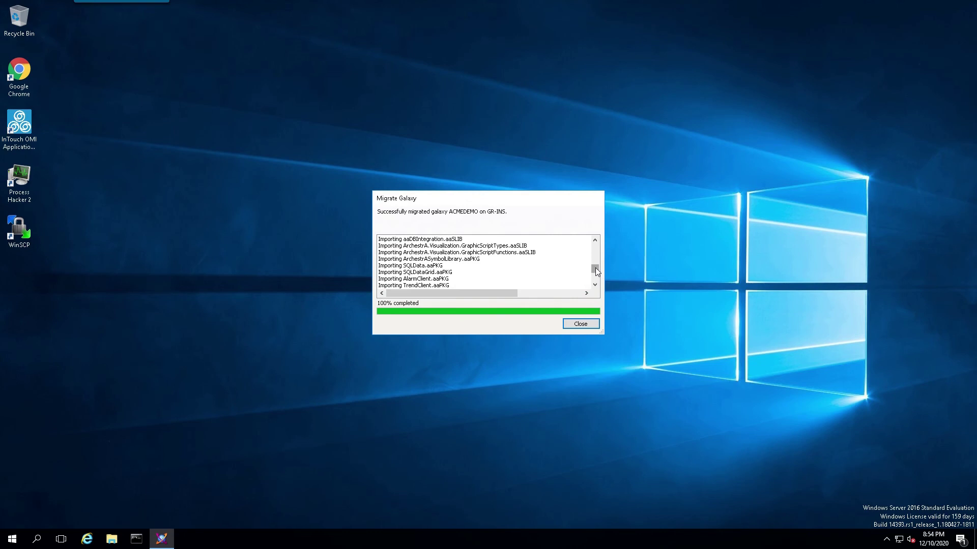
{"action": "mouse_move", "coordinate": [595, 268]}
{"action": "left_mouse_down"}
{"action": "mouse_move", "coordinate": [599, 247]}
{"action": "mouse_move", "coordinate": [595, 285]}
{"action": "left_mouse_up"}
{"action": "left_click", "coordinate": [595, 285]}
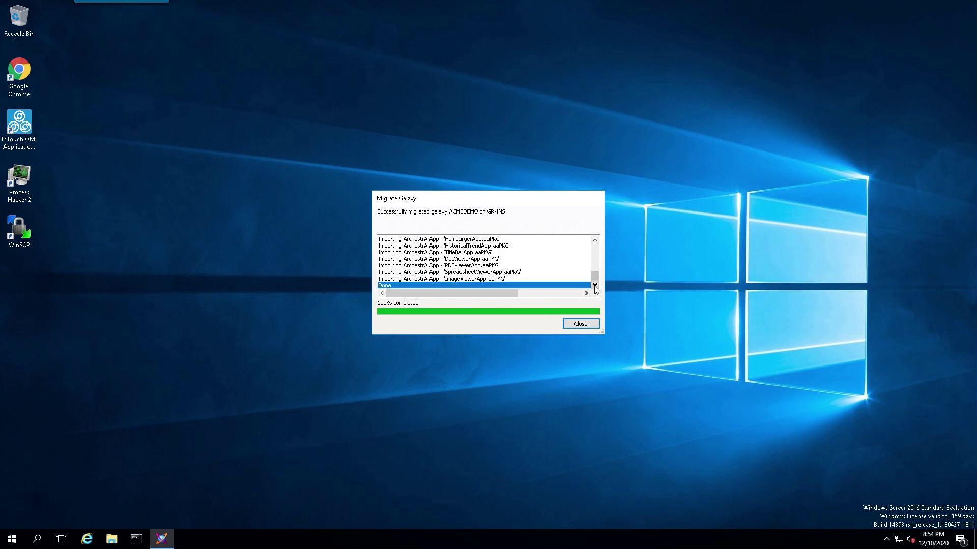
{"action": "left_click", "coordinate": [582, 326]}
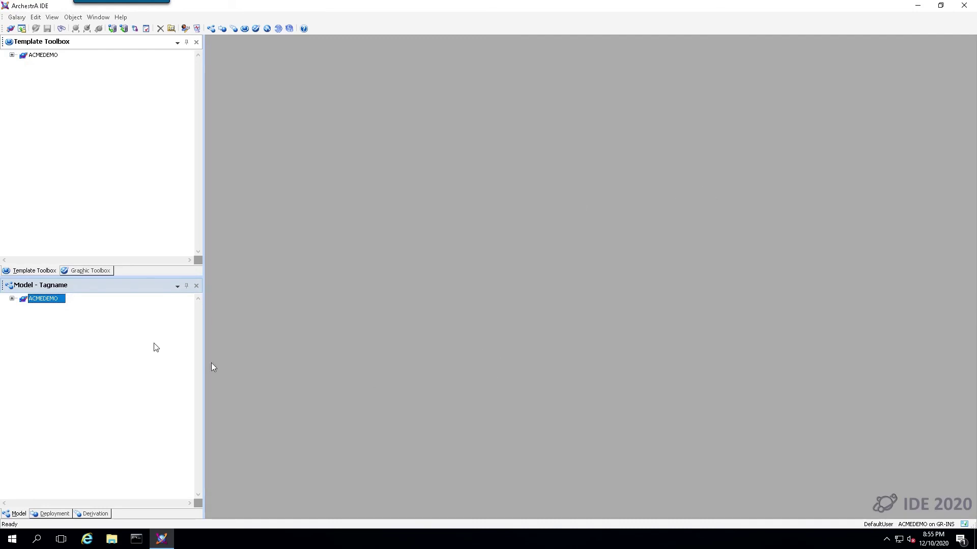
Expand ACMEDEMO in the Model view to list its areas, from Demo_Area to WaterDemo
{"action": "left_click", "coordinate": [12, 299]}
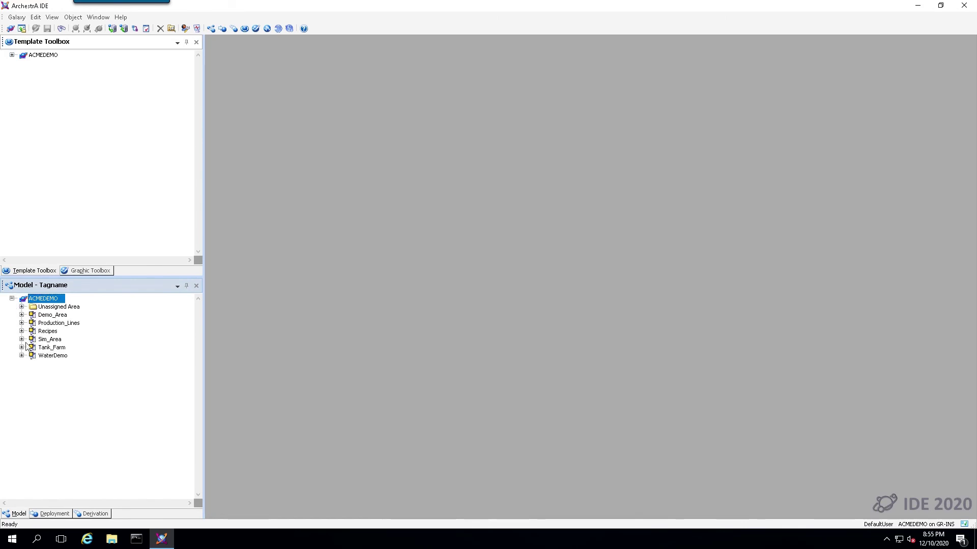
Expand ACMEDEMO, GR_Platform and ACME_Engine in the Deployment view, then select GR_Platform and App_Engine
{"action": "left_click", "coordinate": [60, 514]}
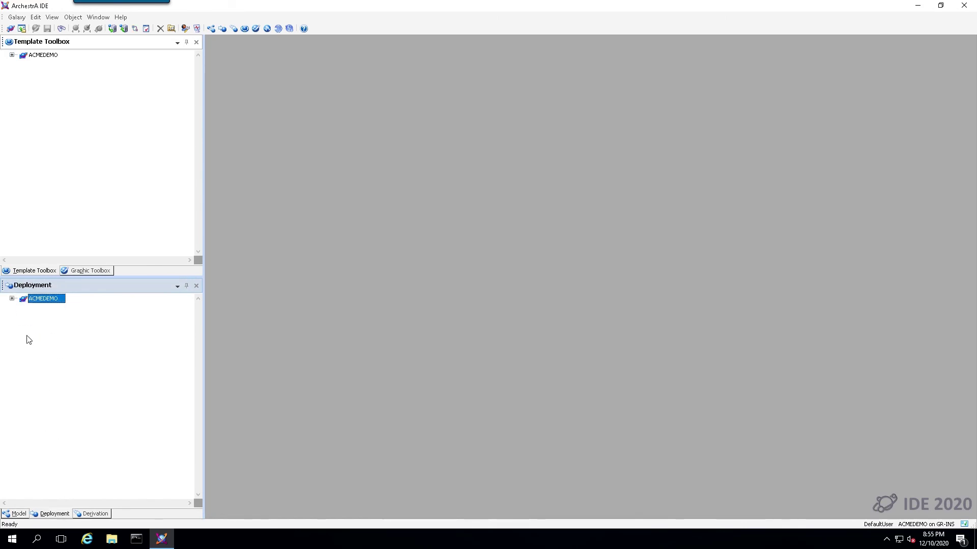
{"action": "left_click", "coordinate": [12, 298]}
{"action": "left_click", "coordinate": [21, 315]}
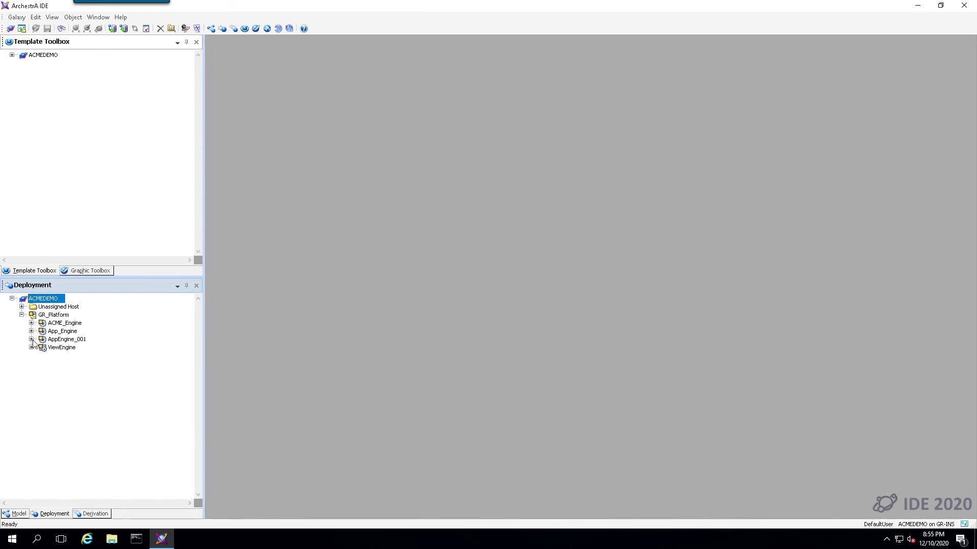
{"action": "left_click", "coordinate": [31, 323]}
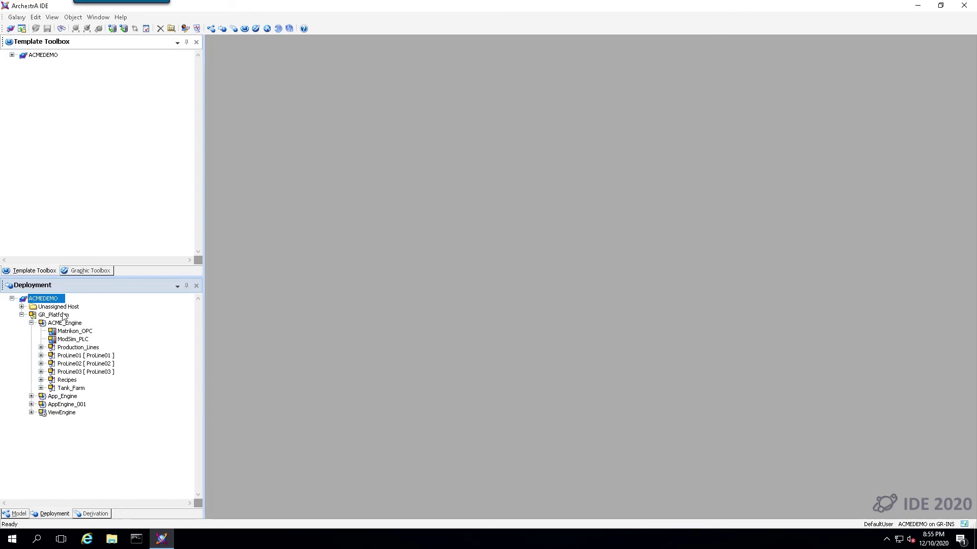
{"action": "left_click", "coordinate": [64, 315]}
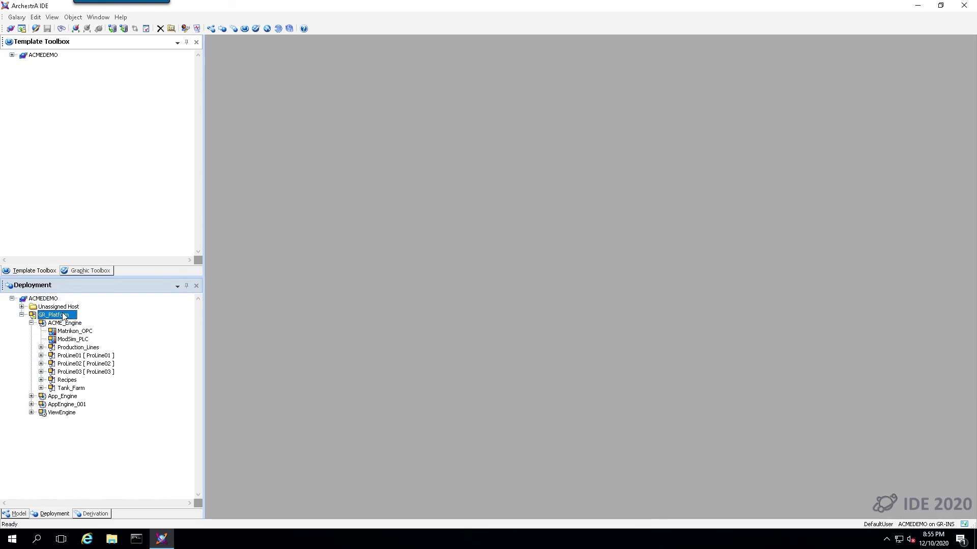
{"action": "left_click", "coordinate": [56, 399]}
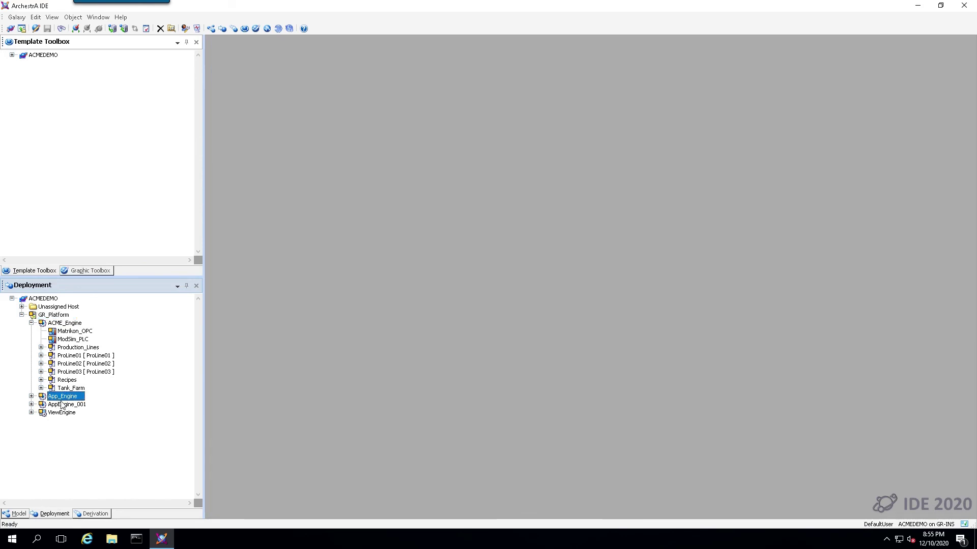